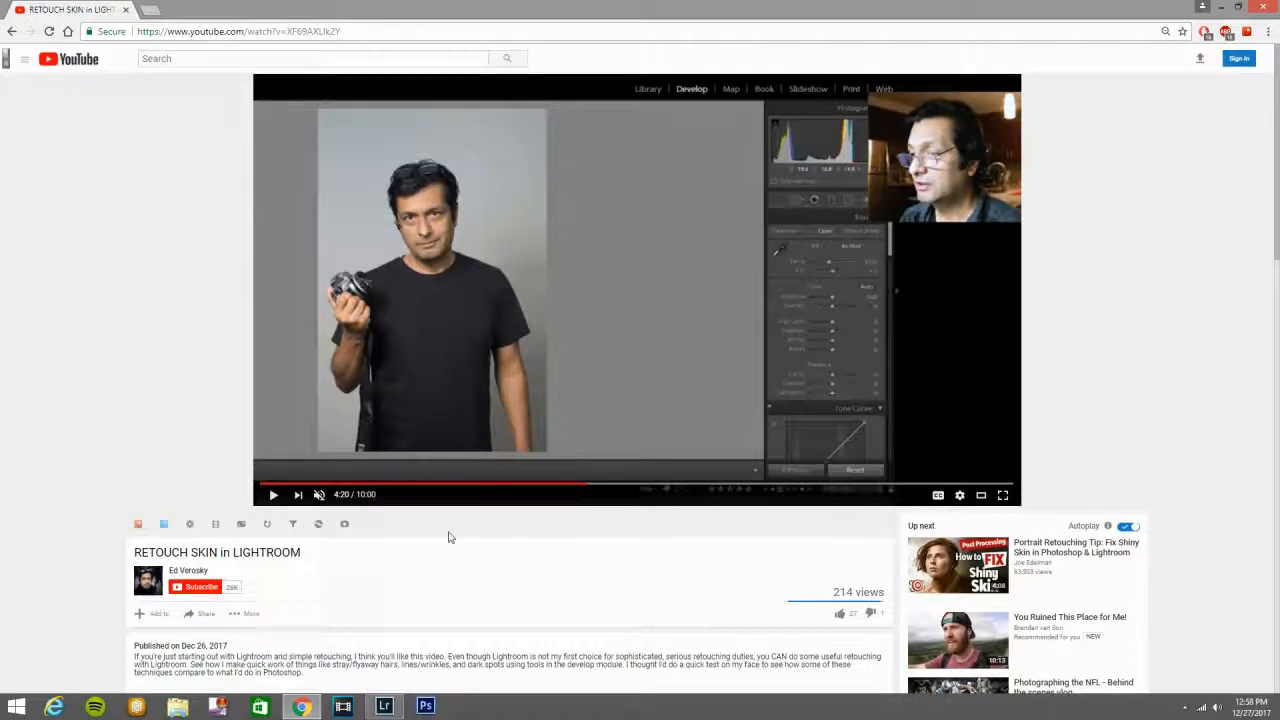
Switch to Lightroom and raise the exposure of the portrait in the red shirt to +0.85
left_click(384, 706)
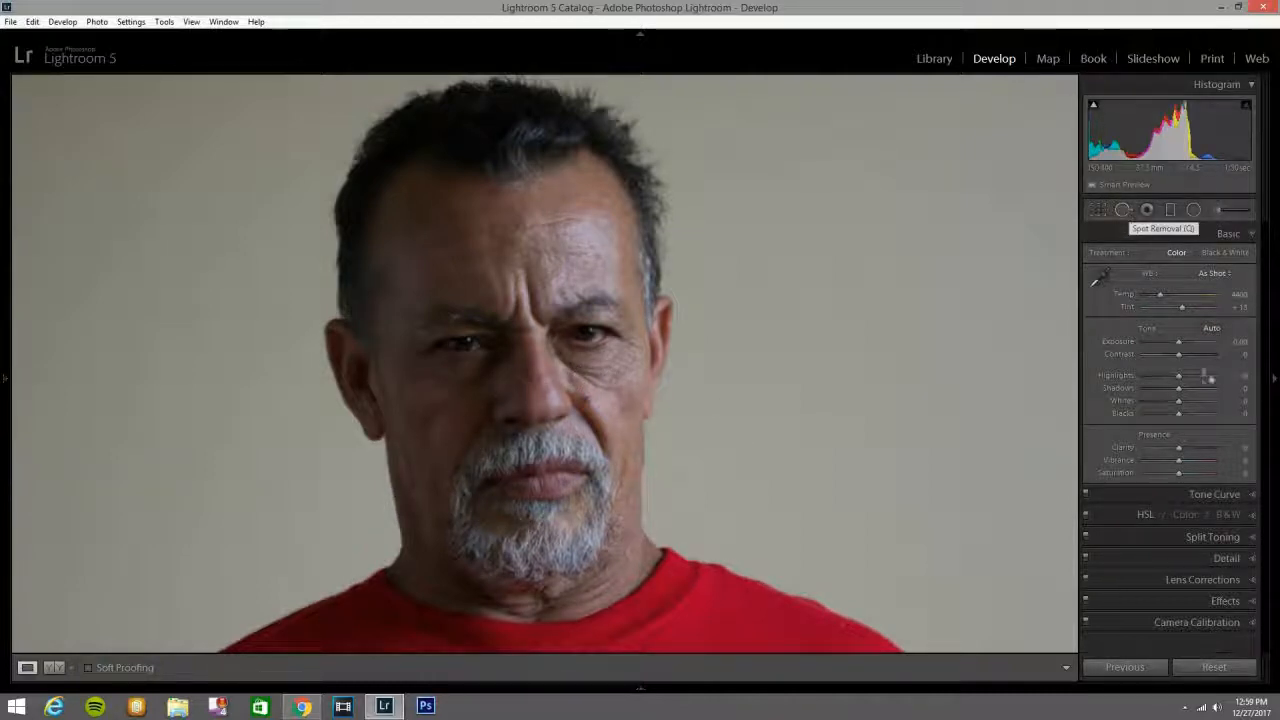
left_click_drag(1179, 343, 1187, 345)
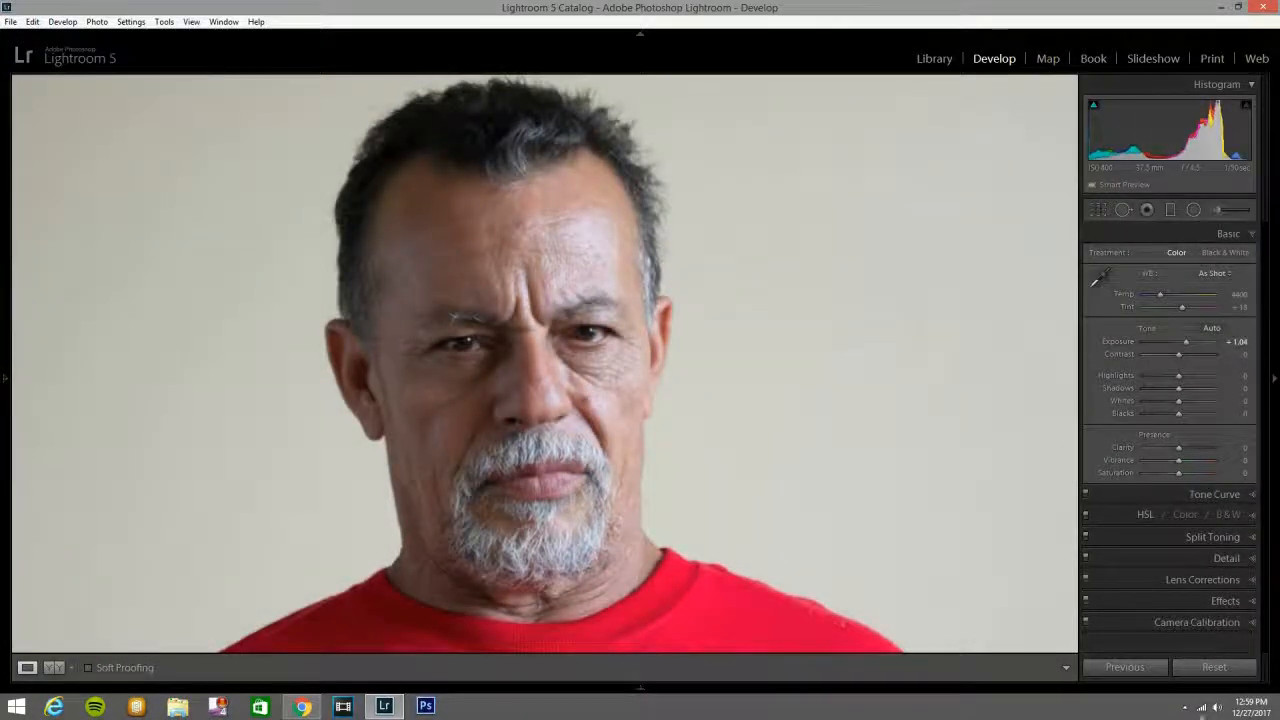
left_click(1218, 667)
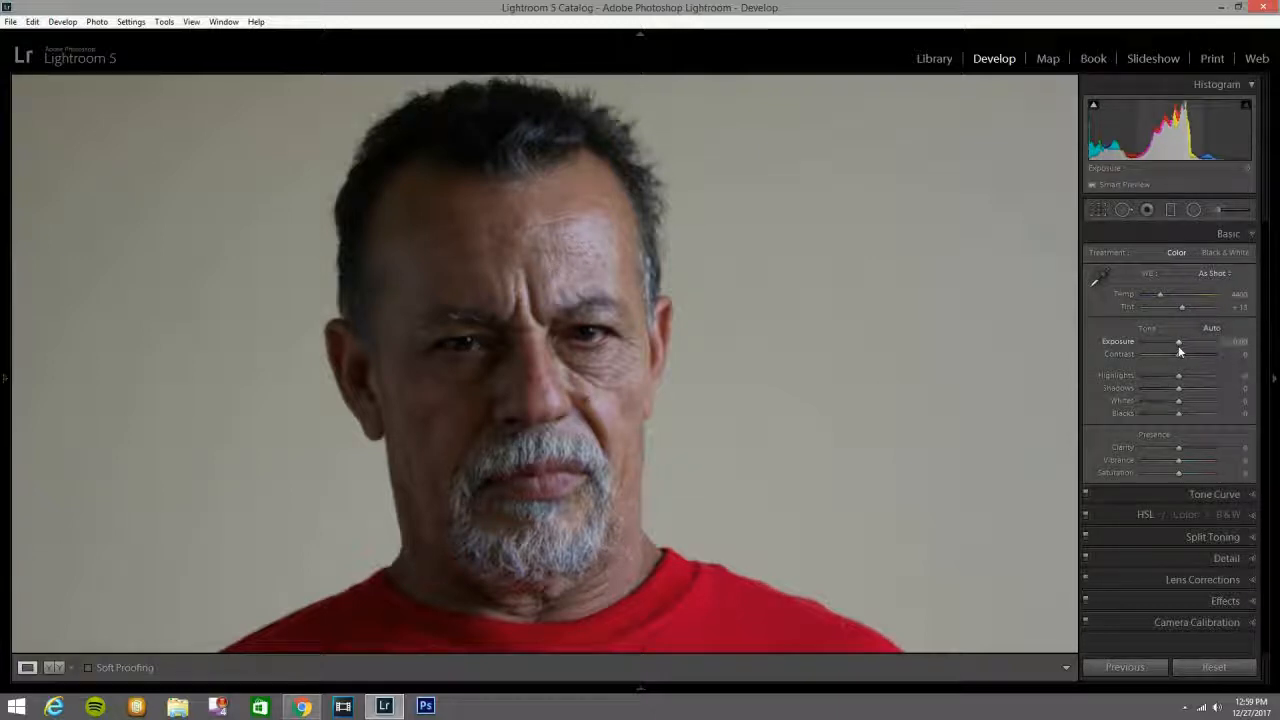
left_click_drag(1180, 345, 1186, 342)
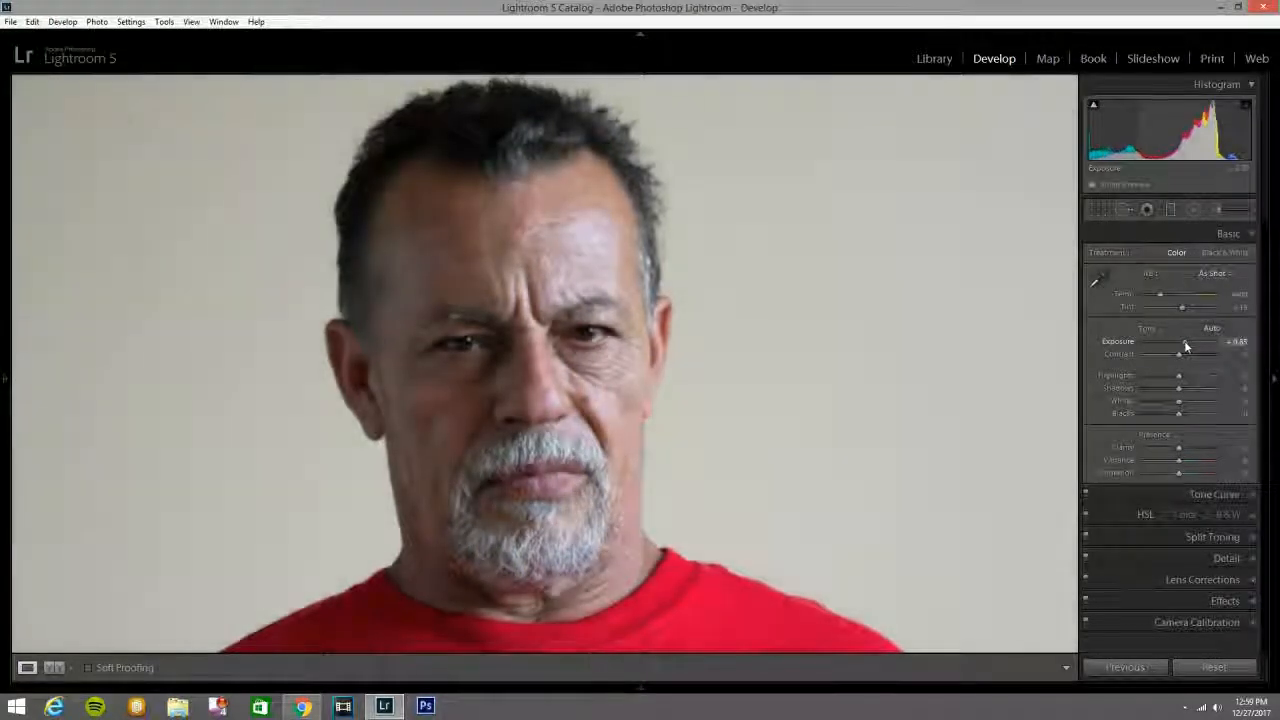
Show the portrait in a side-by-side before and after comparison with the face centred in both halves
key("y")
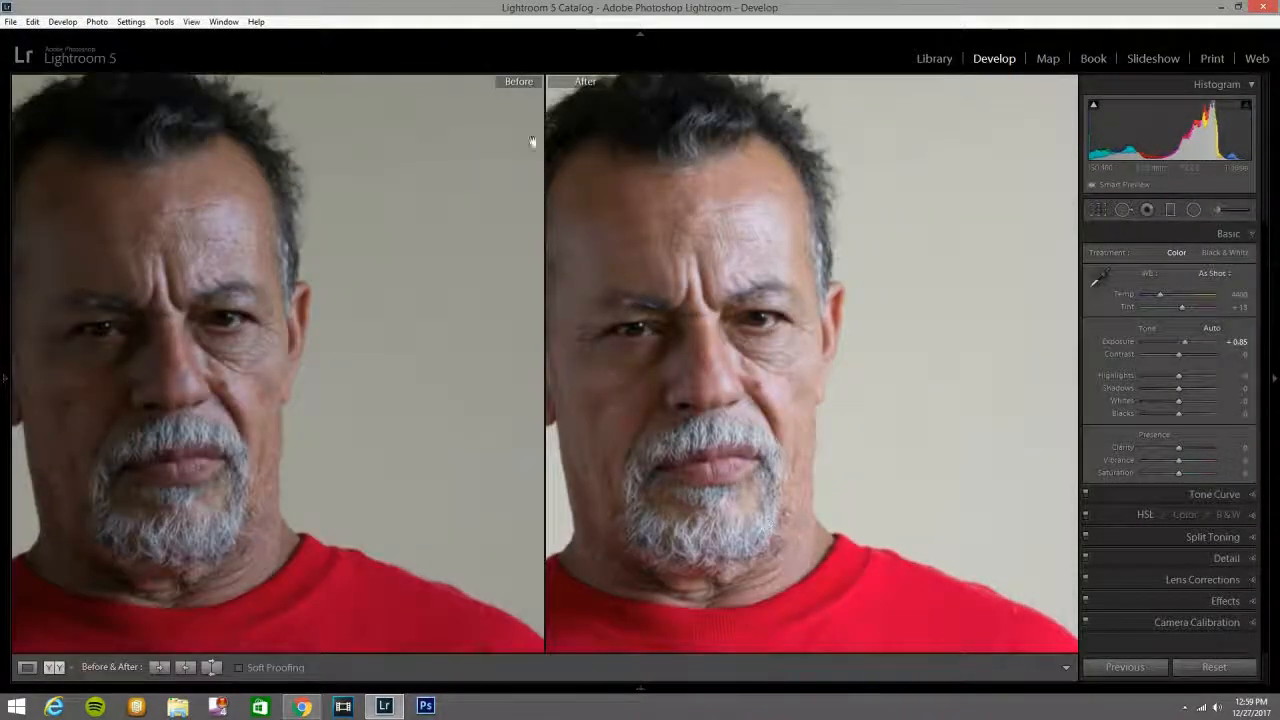
left_click_drag(710, 323, 743, 328)
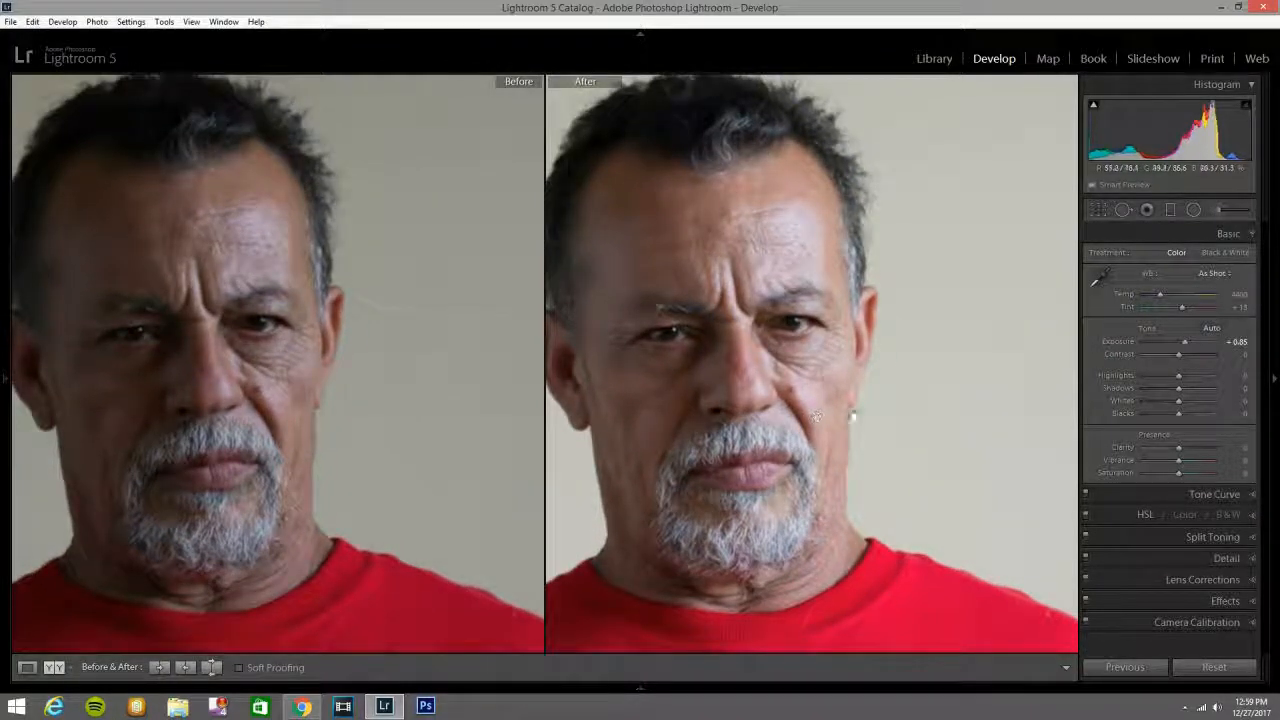
left_click_drag(871, 434, 903, 420)
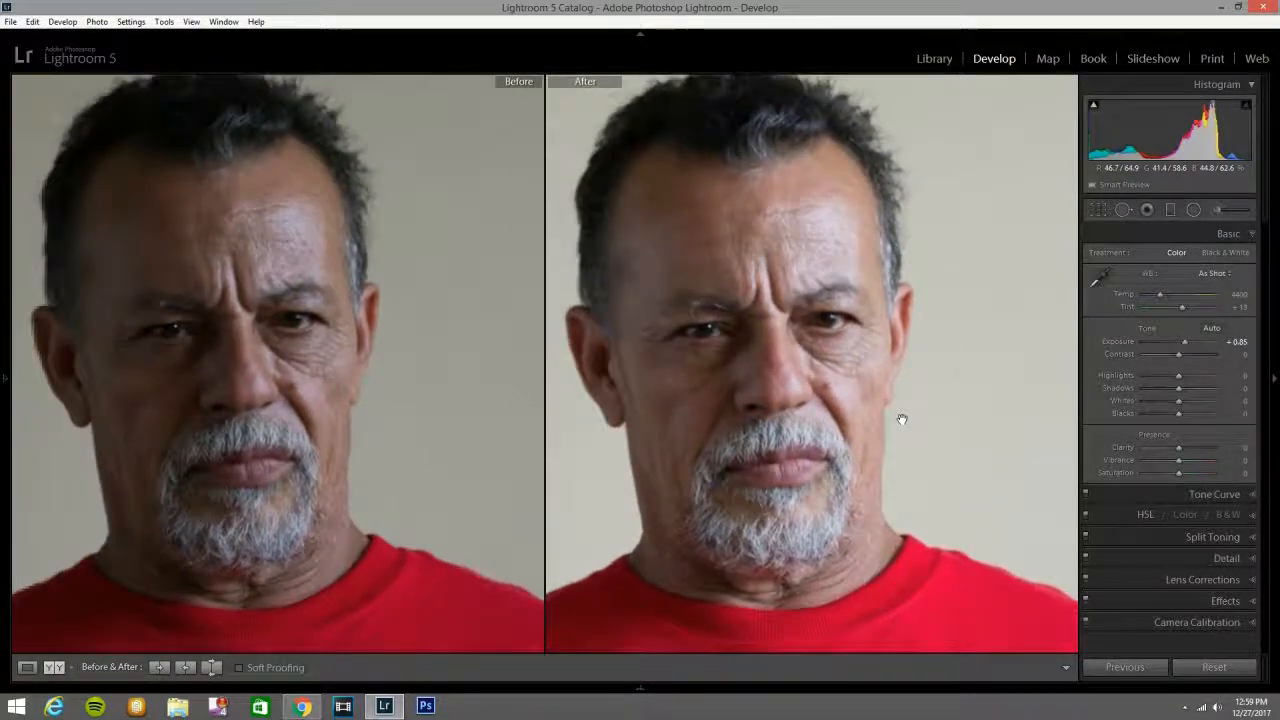
Heal the wrinkles under the man's left eye with Spot Removal, sampling forehead skin, at opacity 68
left_click(1124, 210)
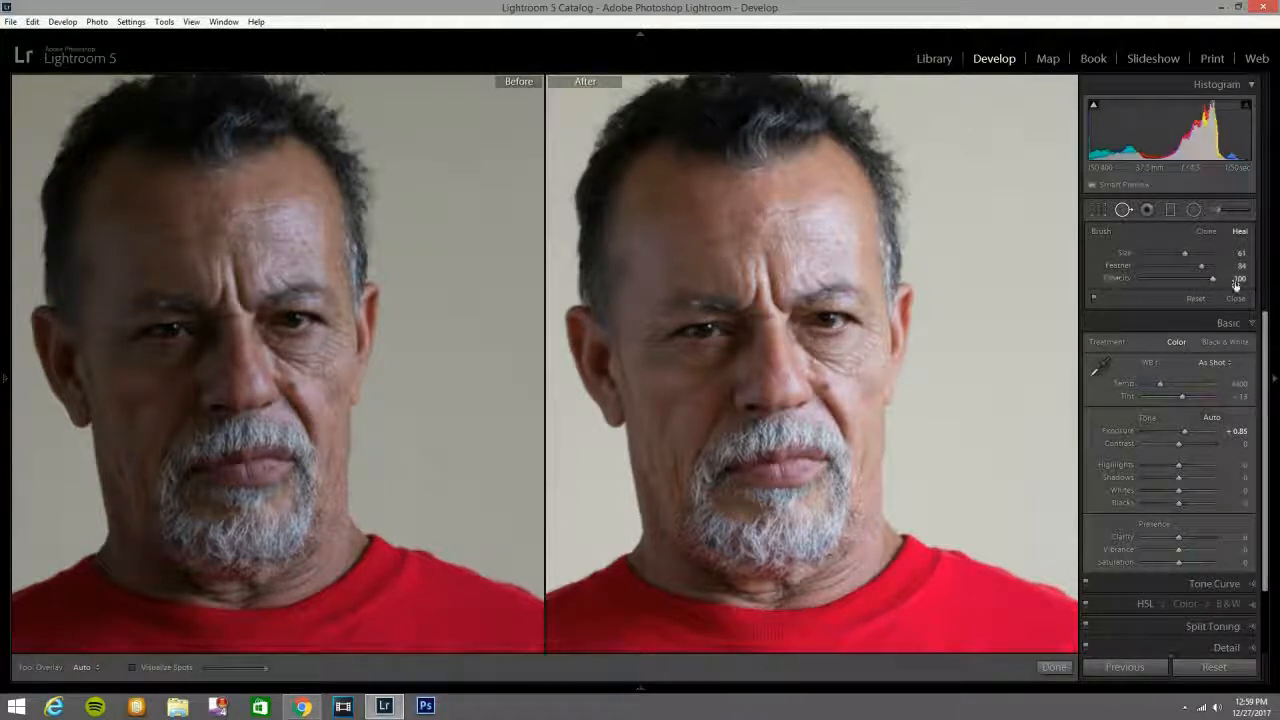
mouse_move(800, 330)
left_mouse_down()
mouse_move(833, 368)
mouse_move(830, 355)
mouse_move(863, 343)
mouse_move(848, 362)
mouse_move(812, 185)
left_mouse_up()
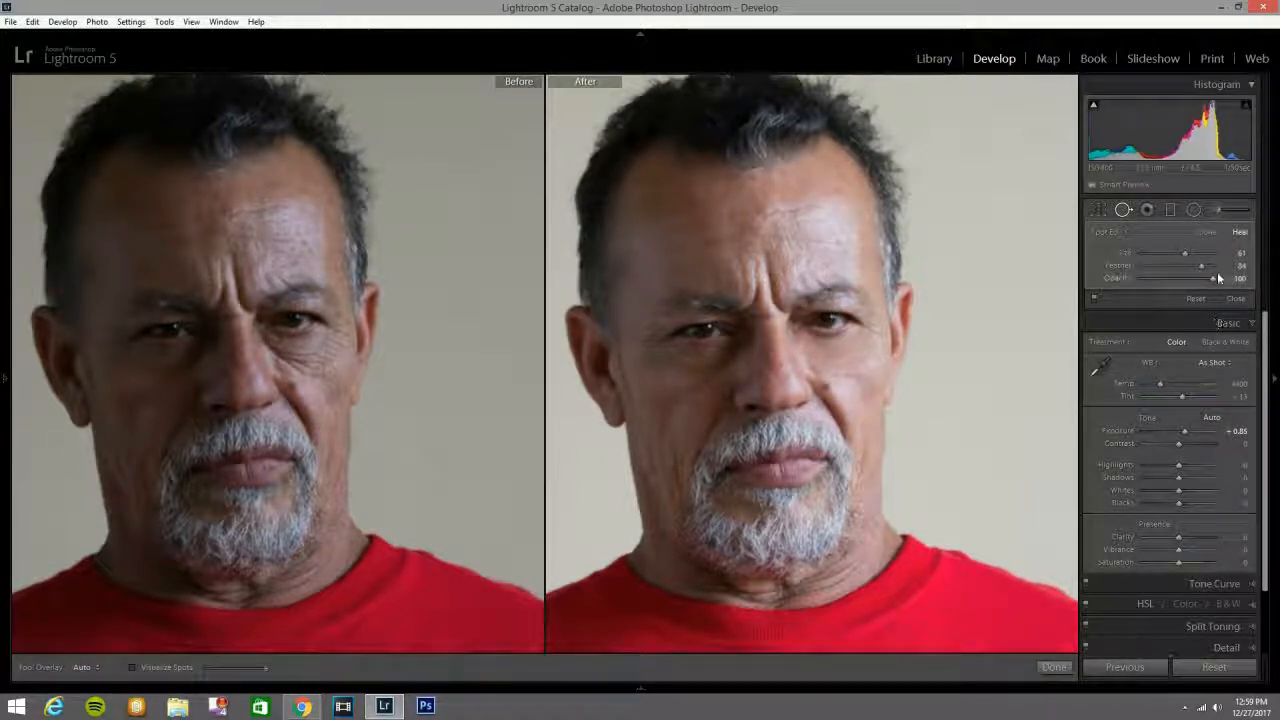
left_click_drag(1214, 280, 1179, 280)
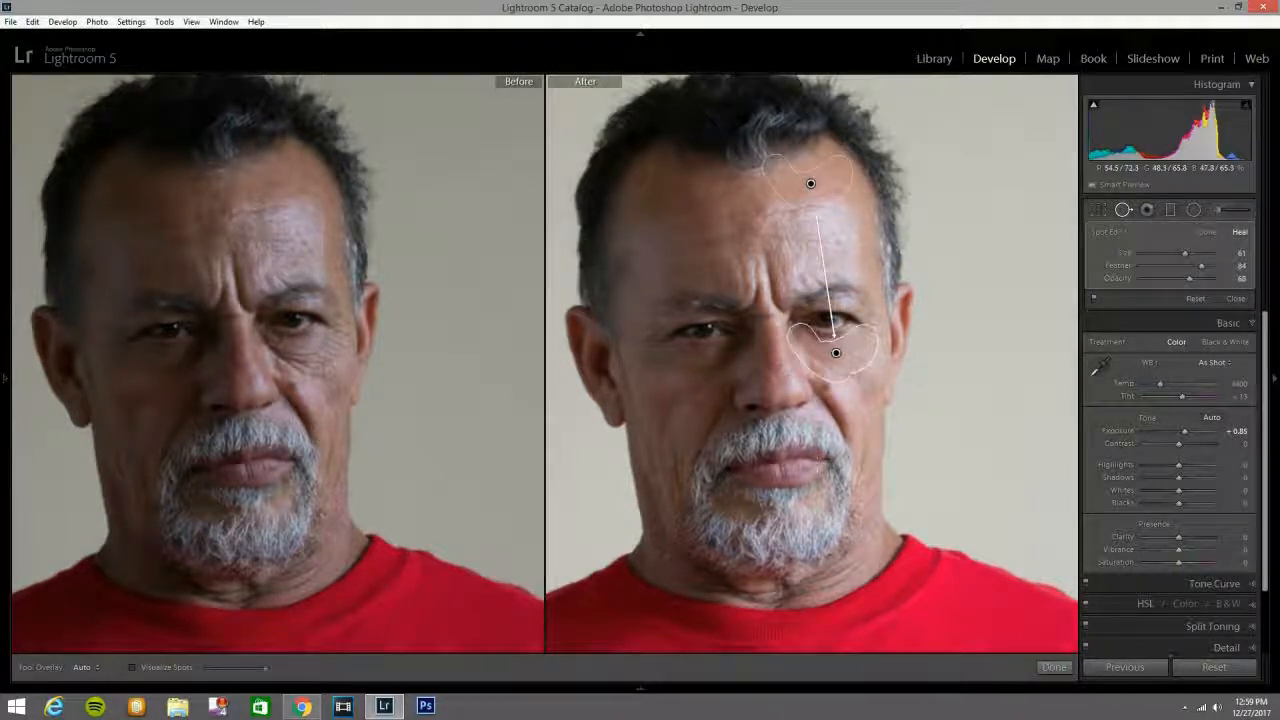
Heal the wrinkles under the man's right eye using forehead skin as the source, at opacity 66
left_click_drag(730, 352, 664, 337)
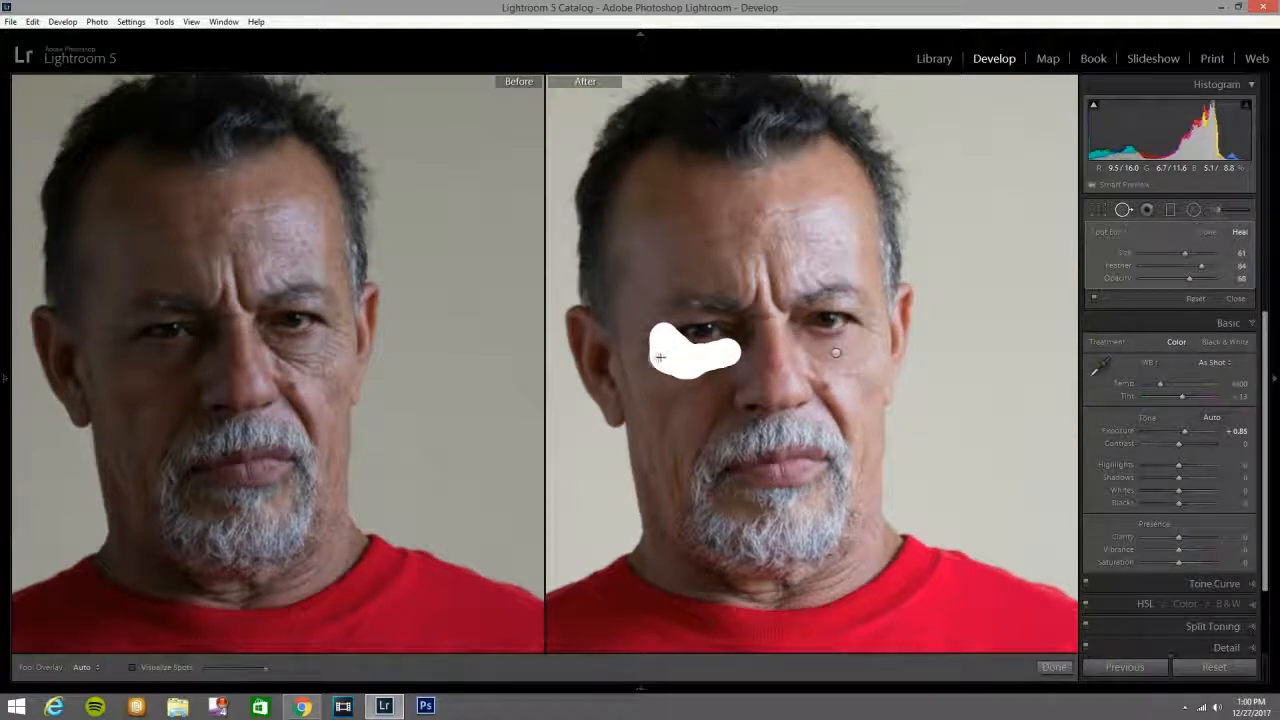
left_click_drag(674, 366, 674, 363)
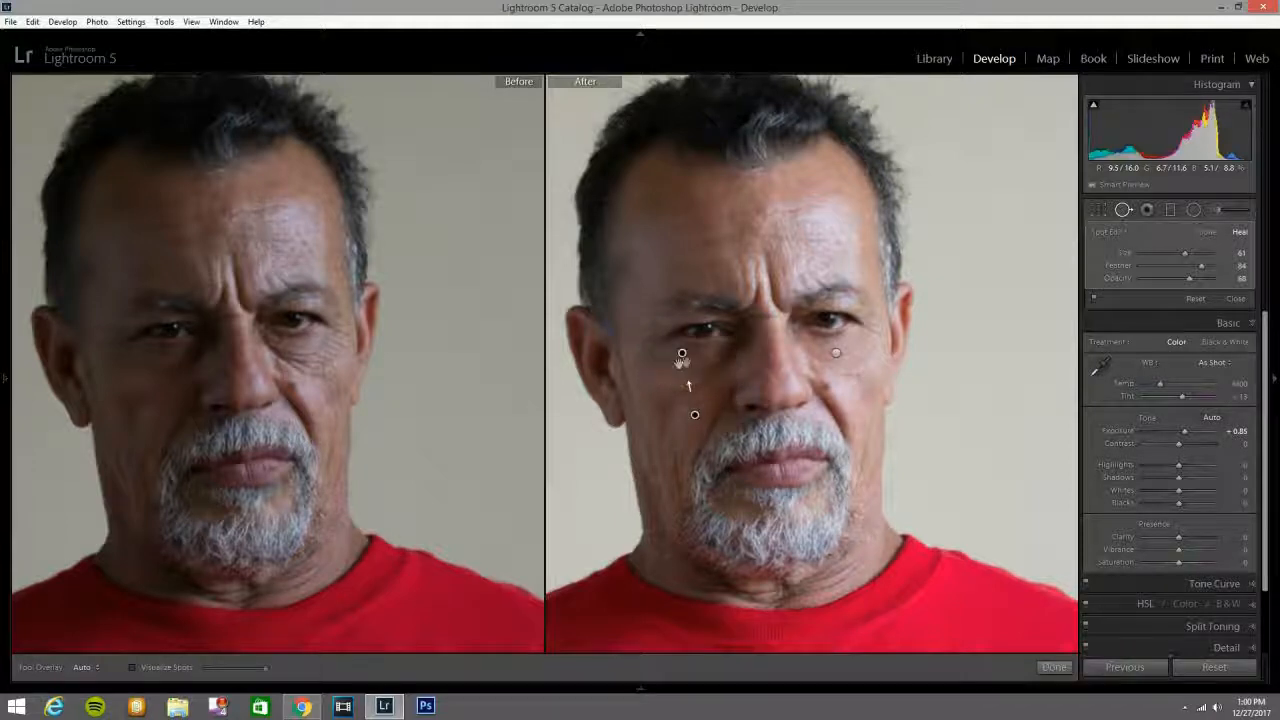
left_click_drag(694, 420, 681, 212)
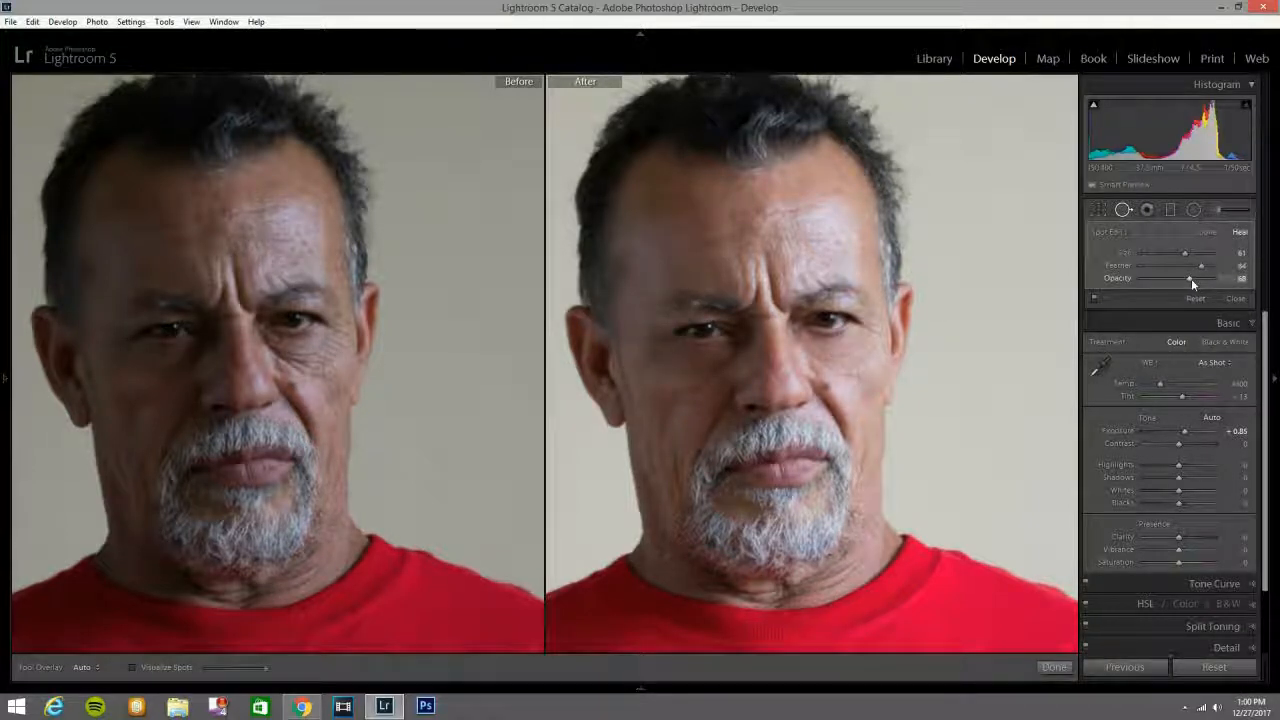
left_click_drag(1191, 278, 1226, 285)
mouse_move(1172, 263)
left_mouse_down()
mouse_move(1217, 264)
mouse_move(1177, 281)
left_mouse_up()
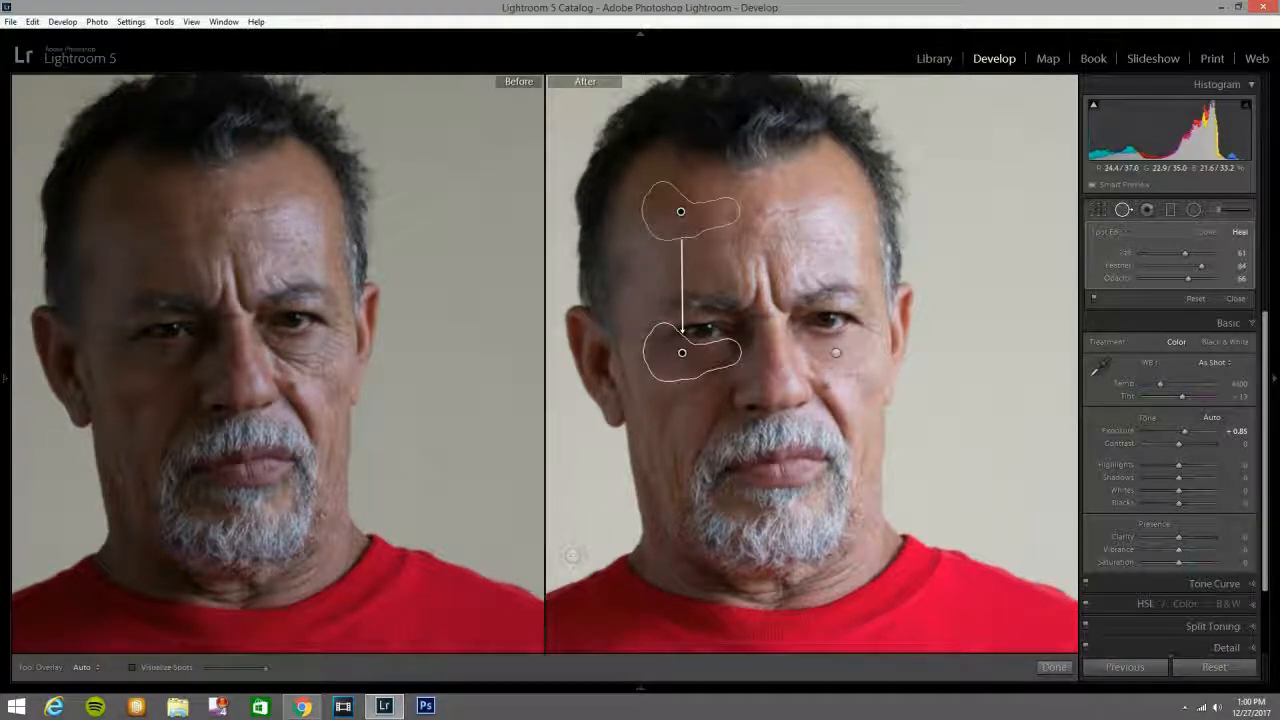
Compare the face before and after retouching and delete the healing spot under the man's right eye
left_click(1124, 211)
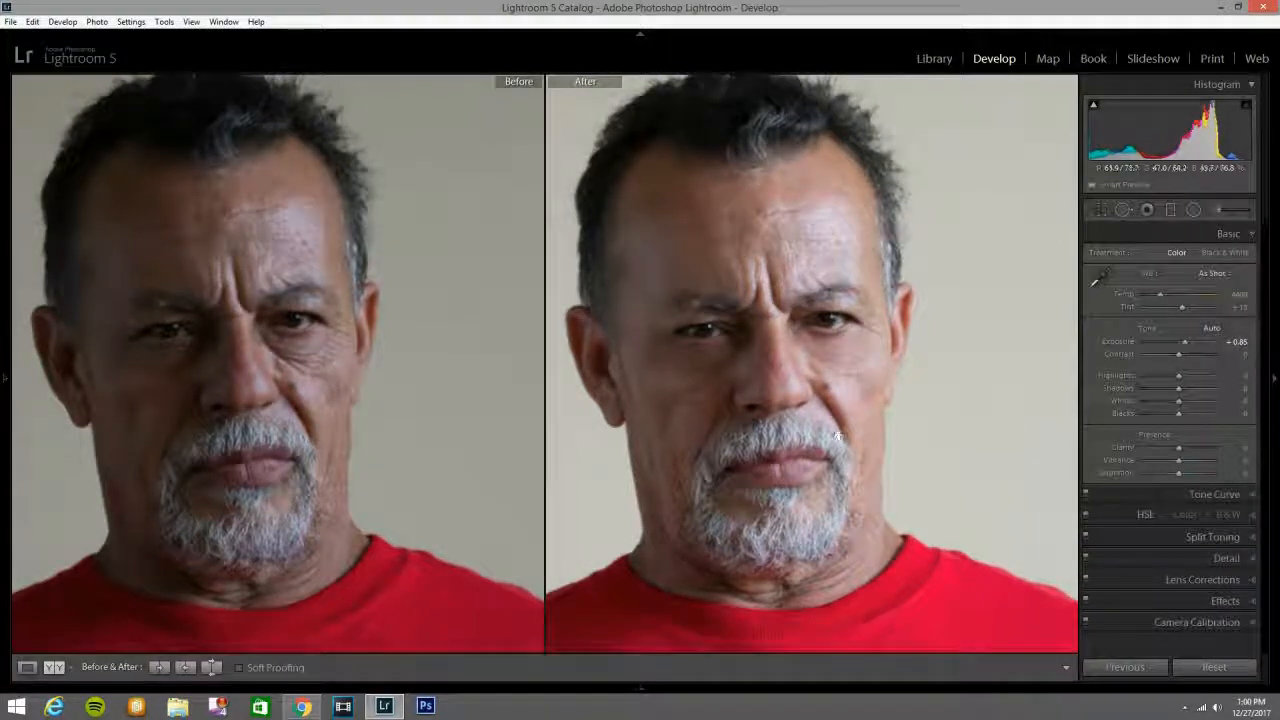
left_click_drag(848, 439, 926, 453)
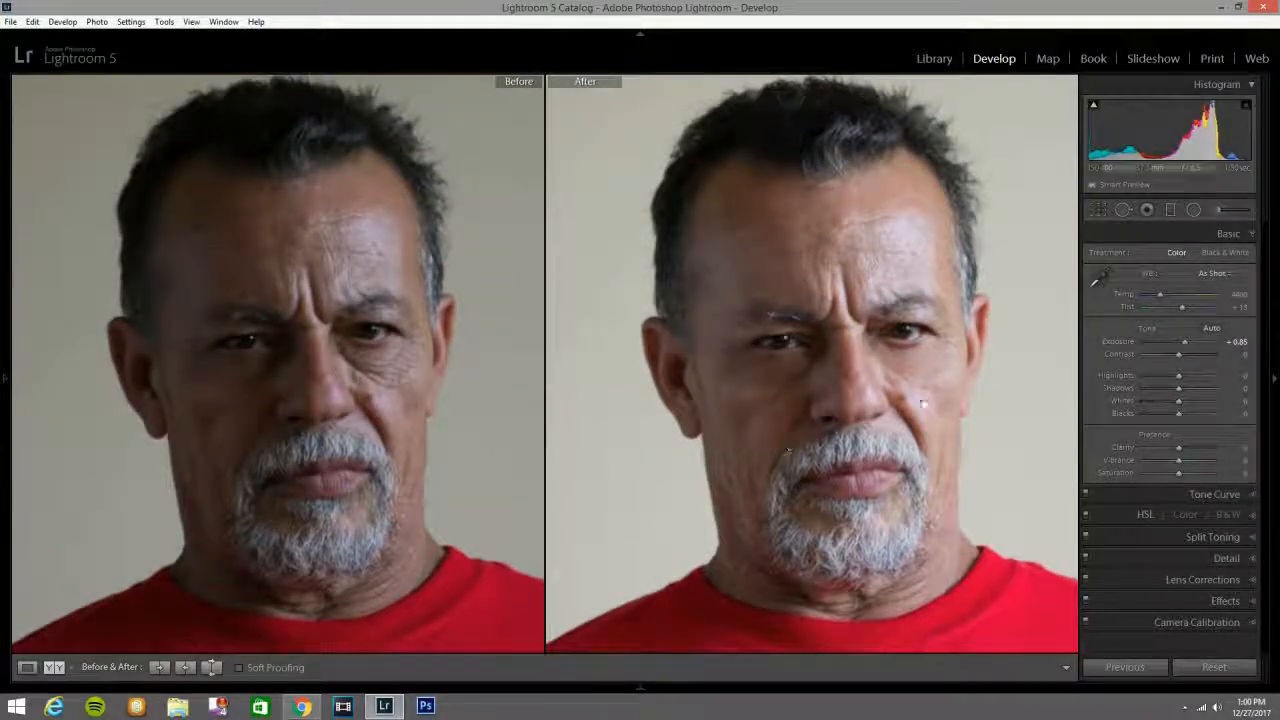
left_click_drag(925, 383, 857, 371)
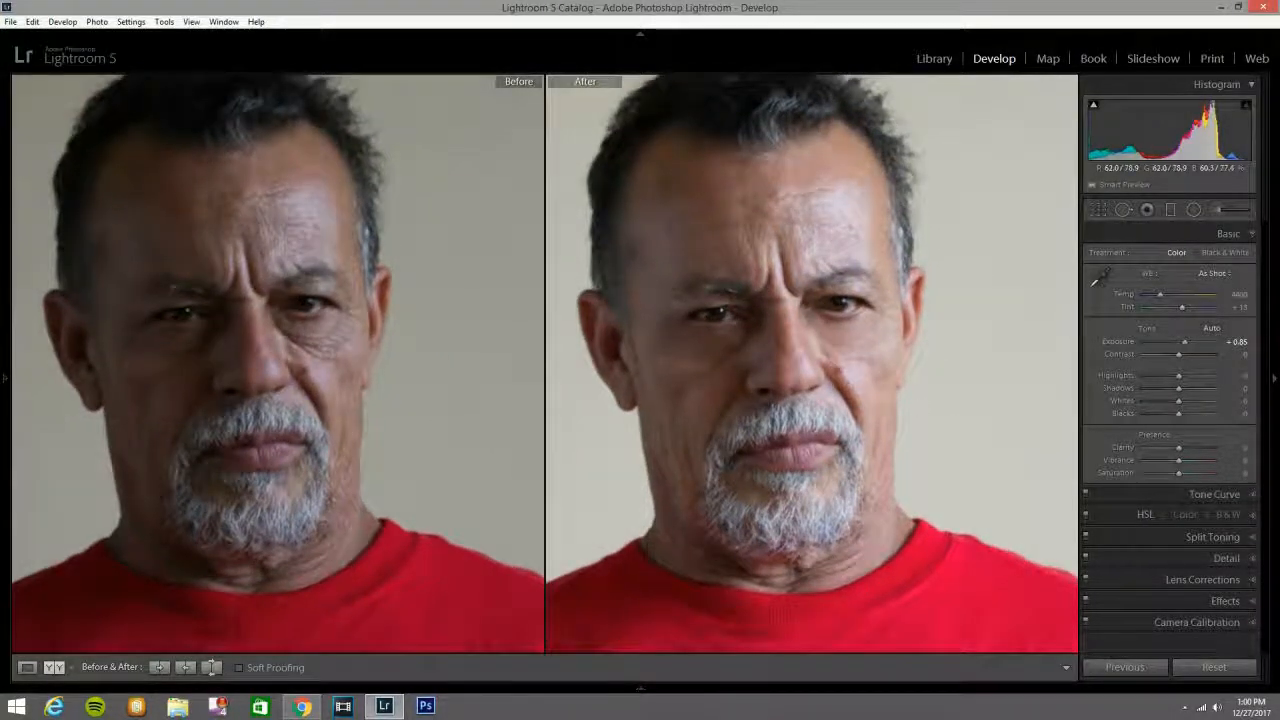
left_click_drag(400, 364, 660, 370)
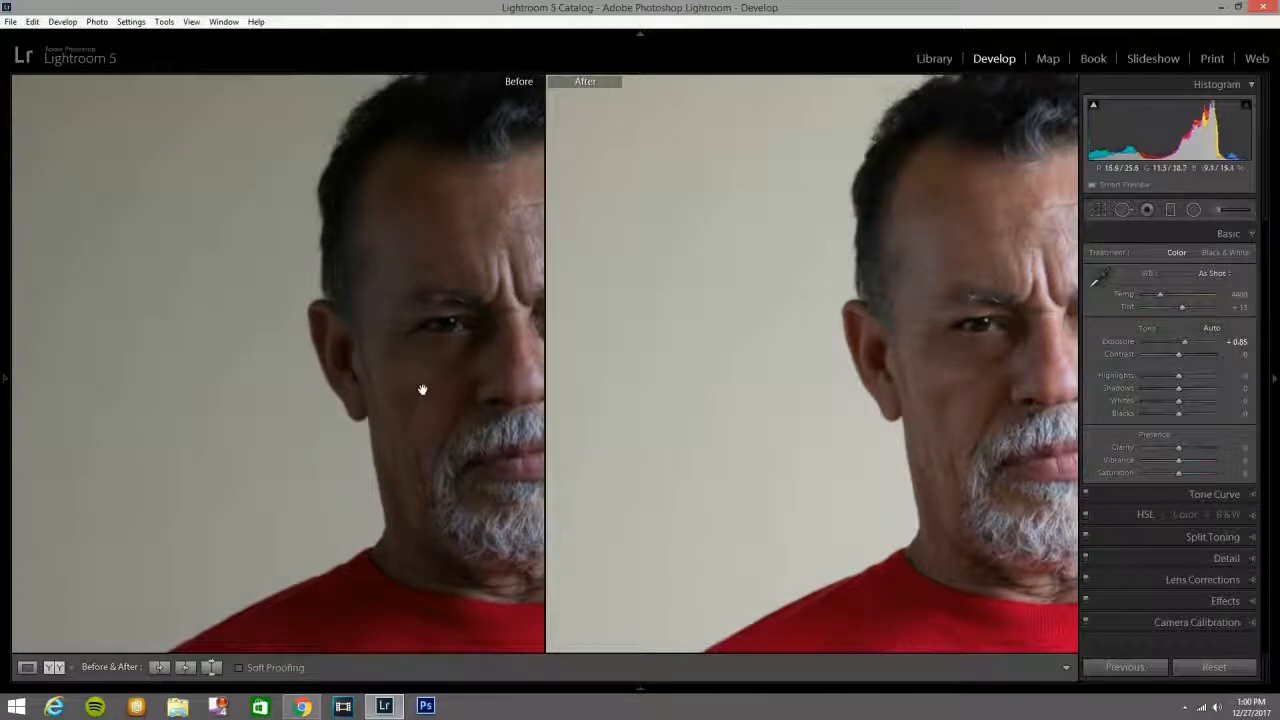
left_click_drag(423, 389, 366, 360)
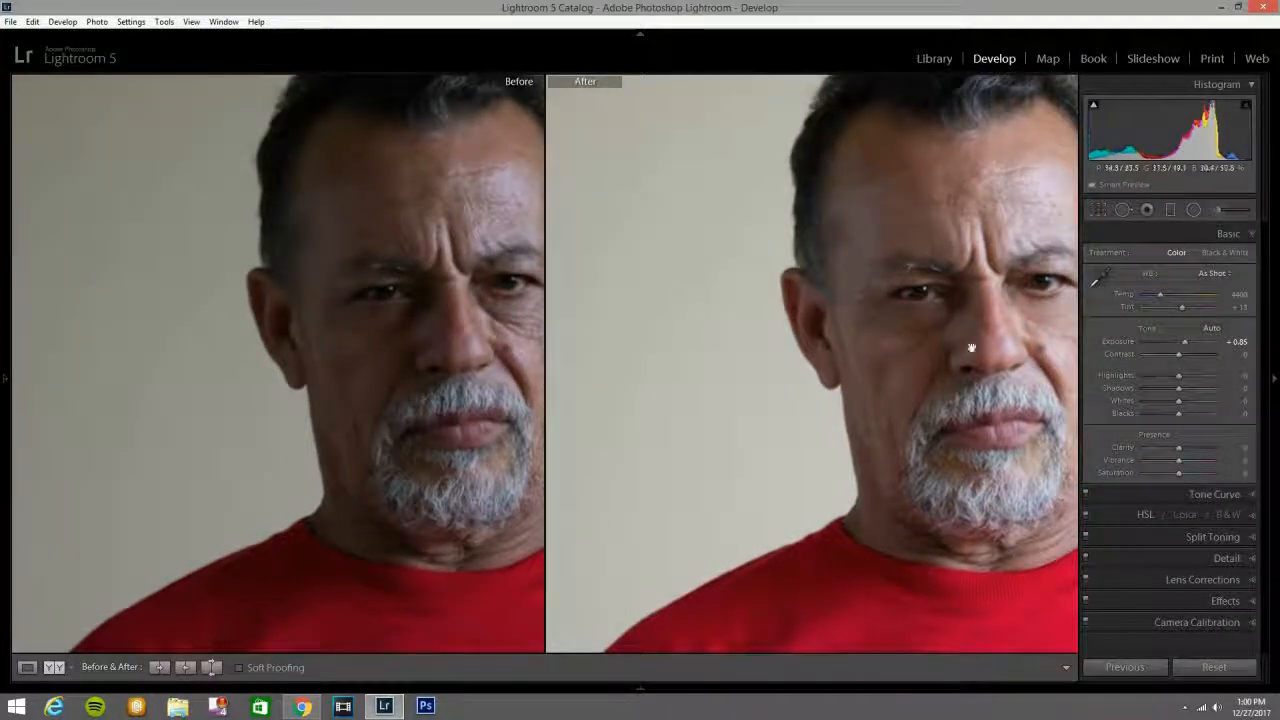
left_click_drag(999, 329, 956, 345)
left_click(1125, 211)
left_click(858, 336)
key("Delete")
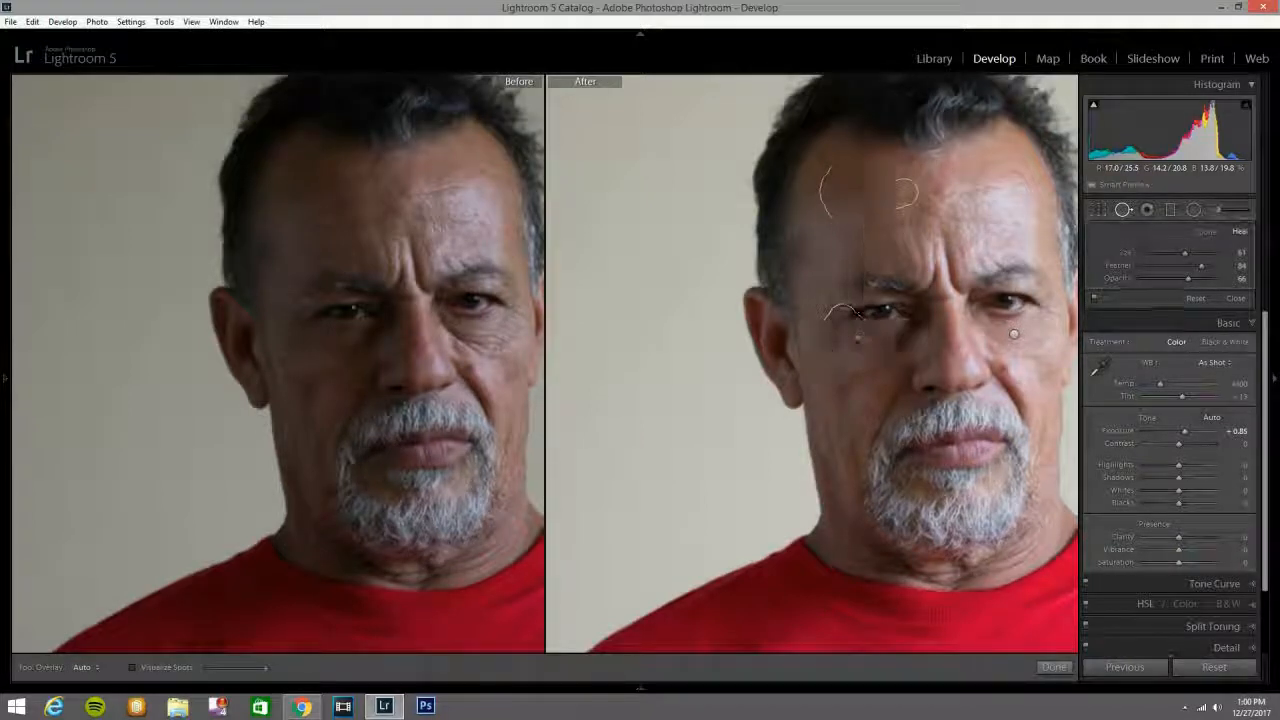
left_click(827, 331)
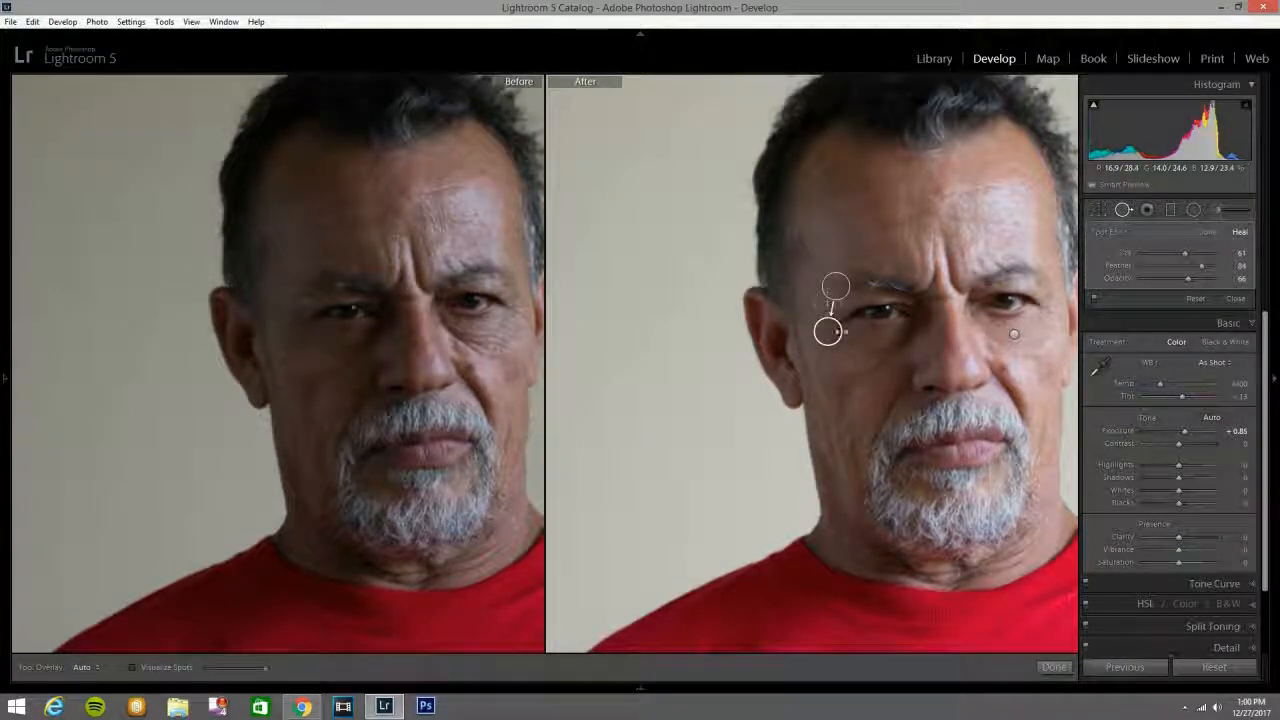
key("Delete")
mouse_move(827, 331)
left_mouse_down()
mouse_move(910, 334)
mouse_move(861, 372)
mouse_move(829, 333)
mouse_move(886, 340)
left_mouse_up()
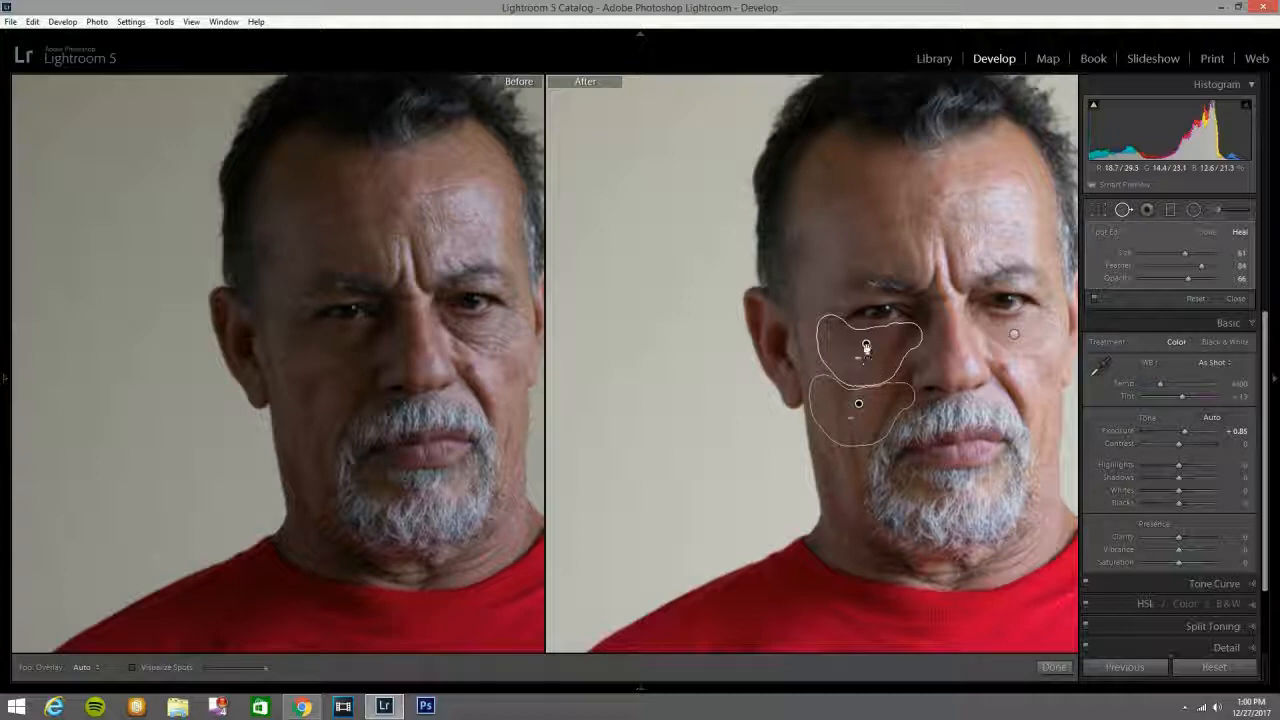
key("Delete")
Paint a wider heal under the man's right eye, move its source to the forehead, and set opacity to 100
mouse_move(828, 328)
left_mouse_down()
mouse_move(901, 332)
mouse_move(859, 366)
mouse_move(819, 343)
mouse_move(870, 353)
left_mouse_up()
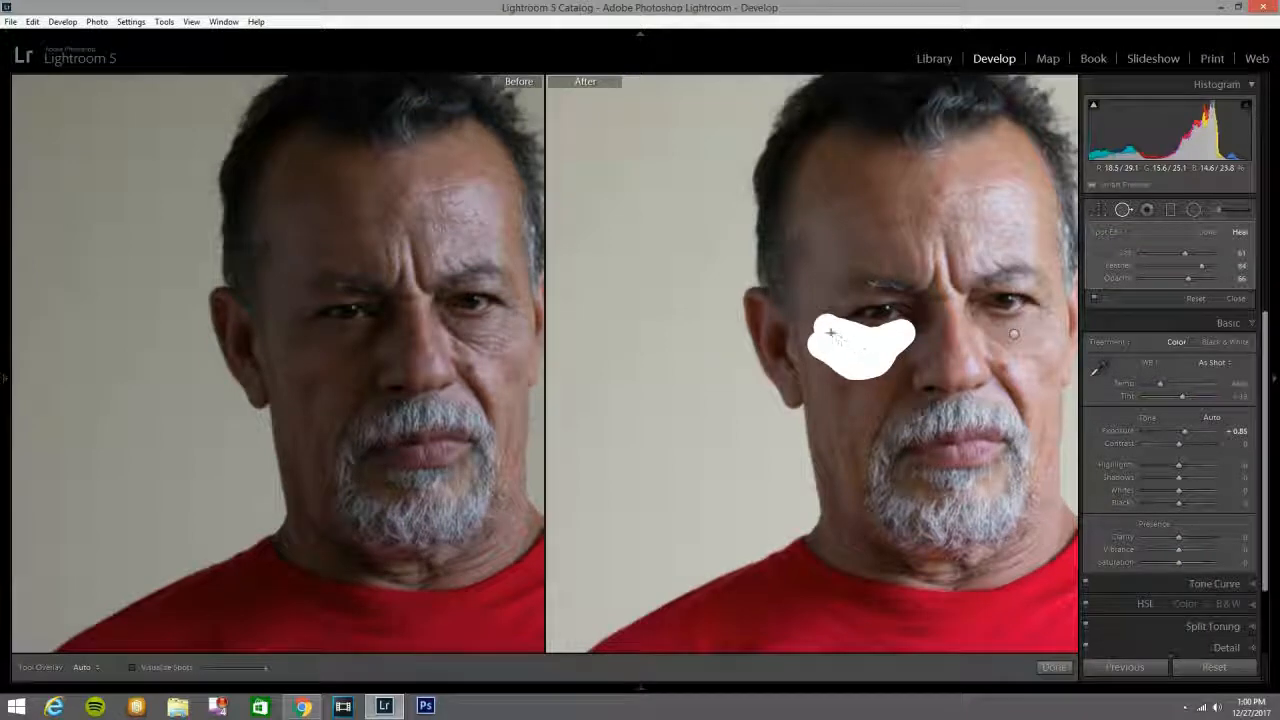
left_click_drag(824, 343, 827, 345)
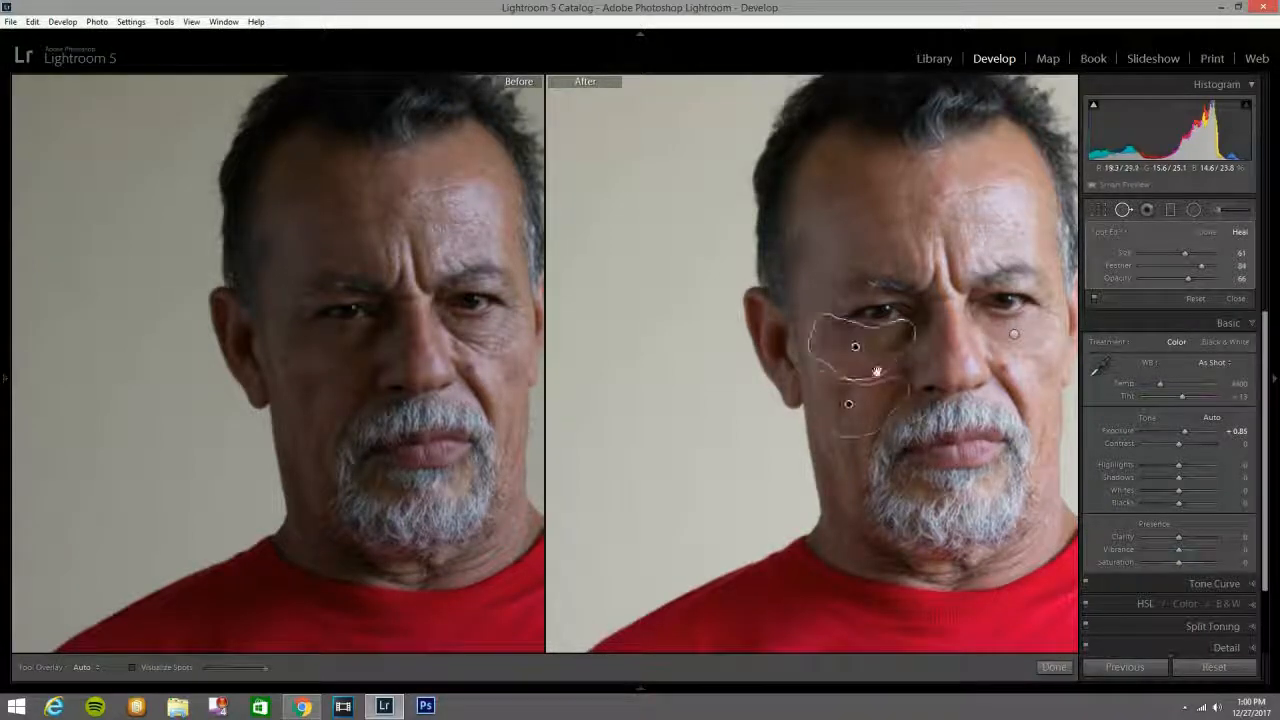
left_click_drag(853, 404, 845, 213)
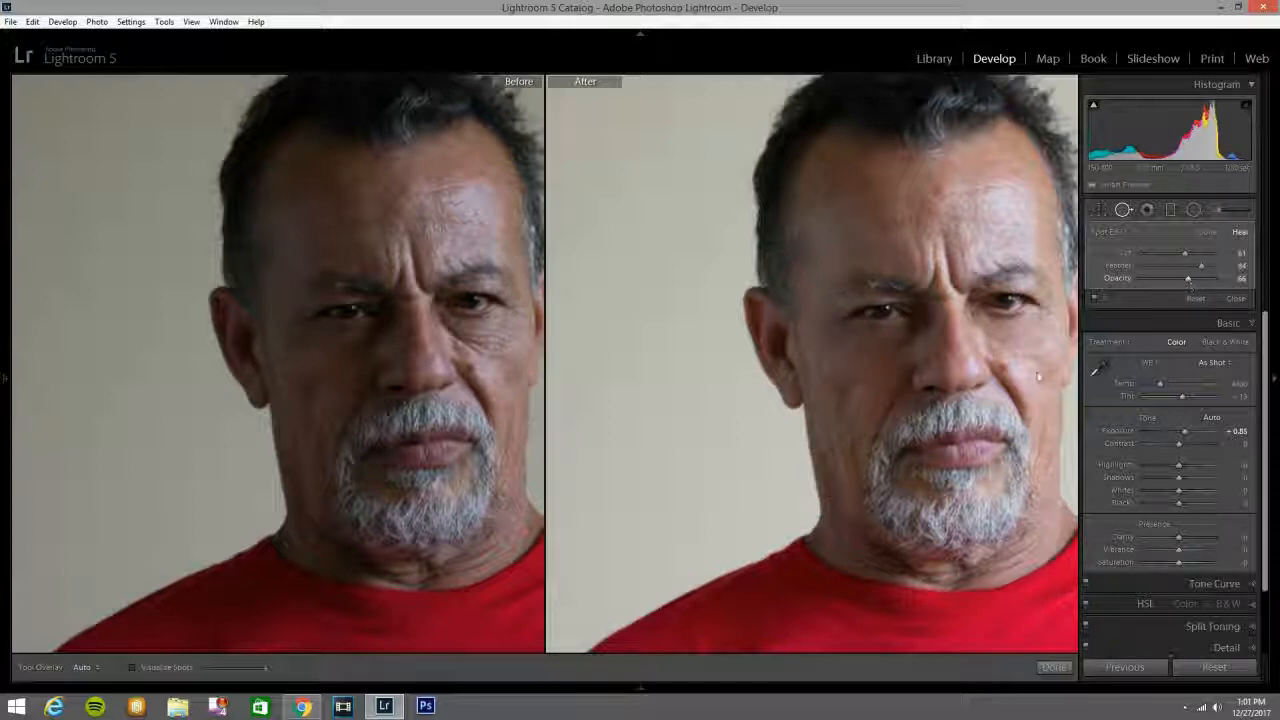
left_click_drag(1187, 278, 1228, 281)
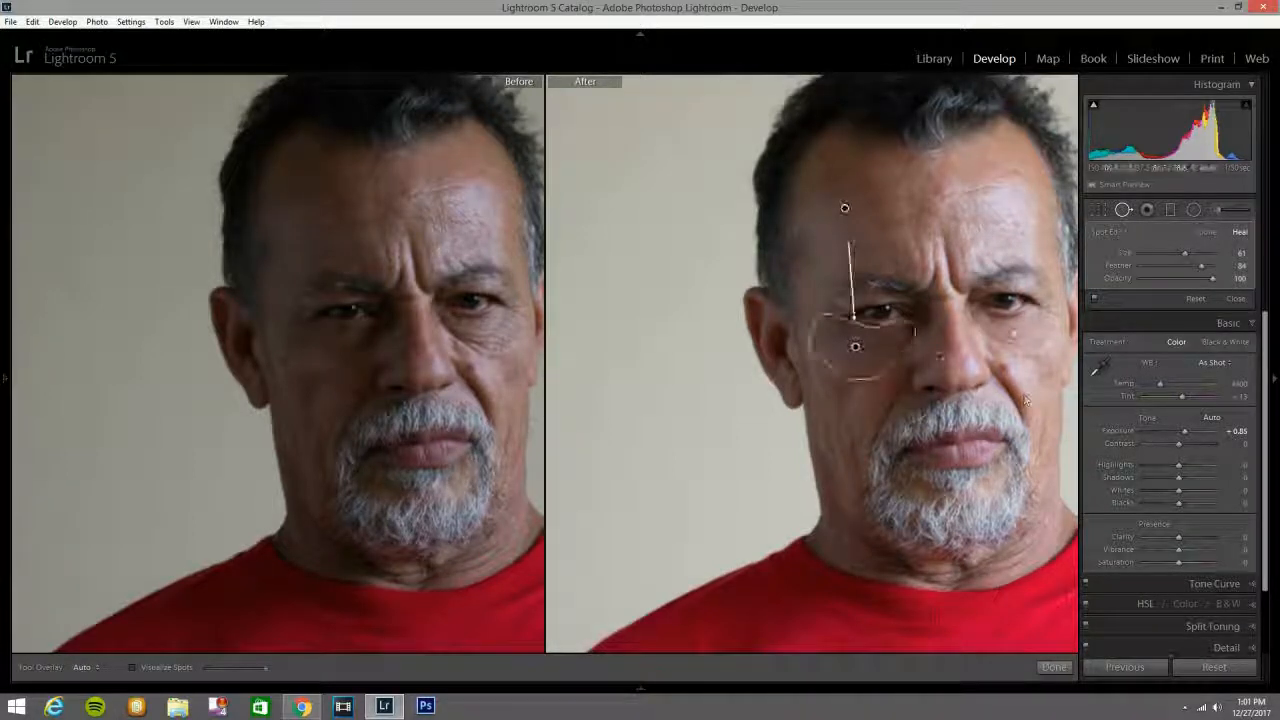
Examine the retouched face against the original, in the whole photo and close up, with the healing overlays hidden
left_click(955, 367)
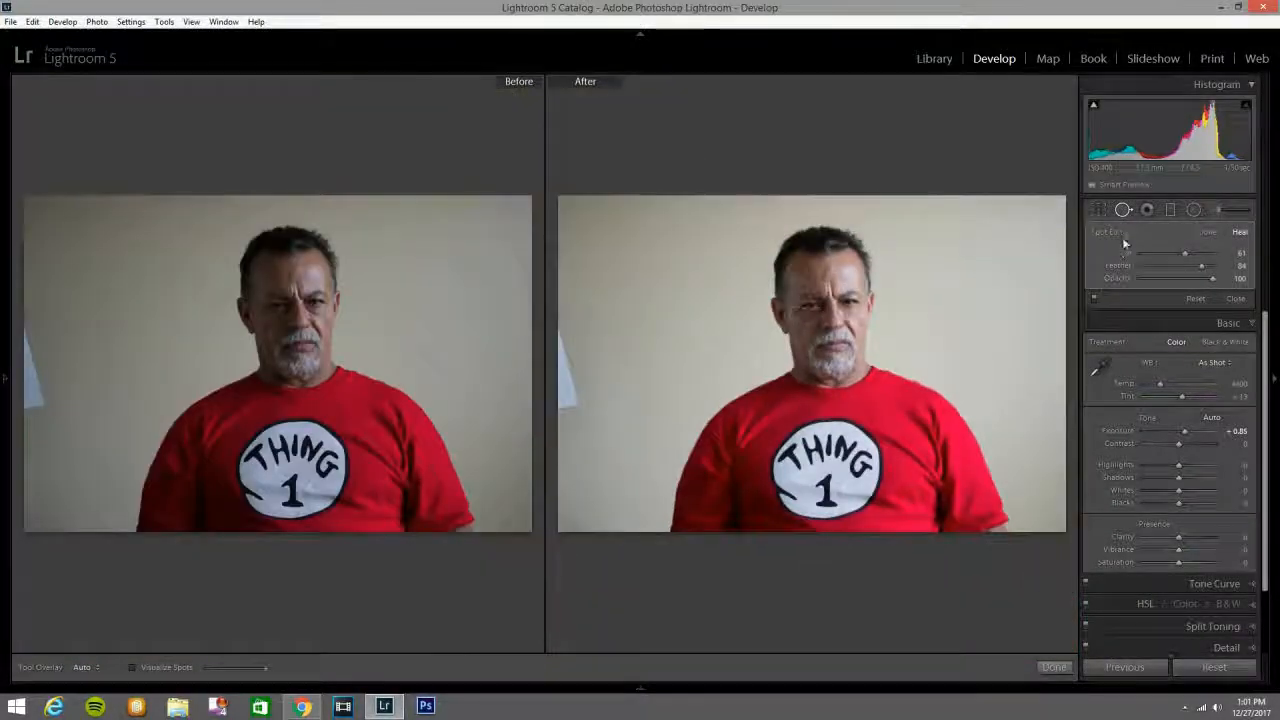
left_click(1126, 211)
left_click(828, 319)
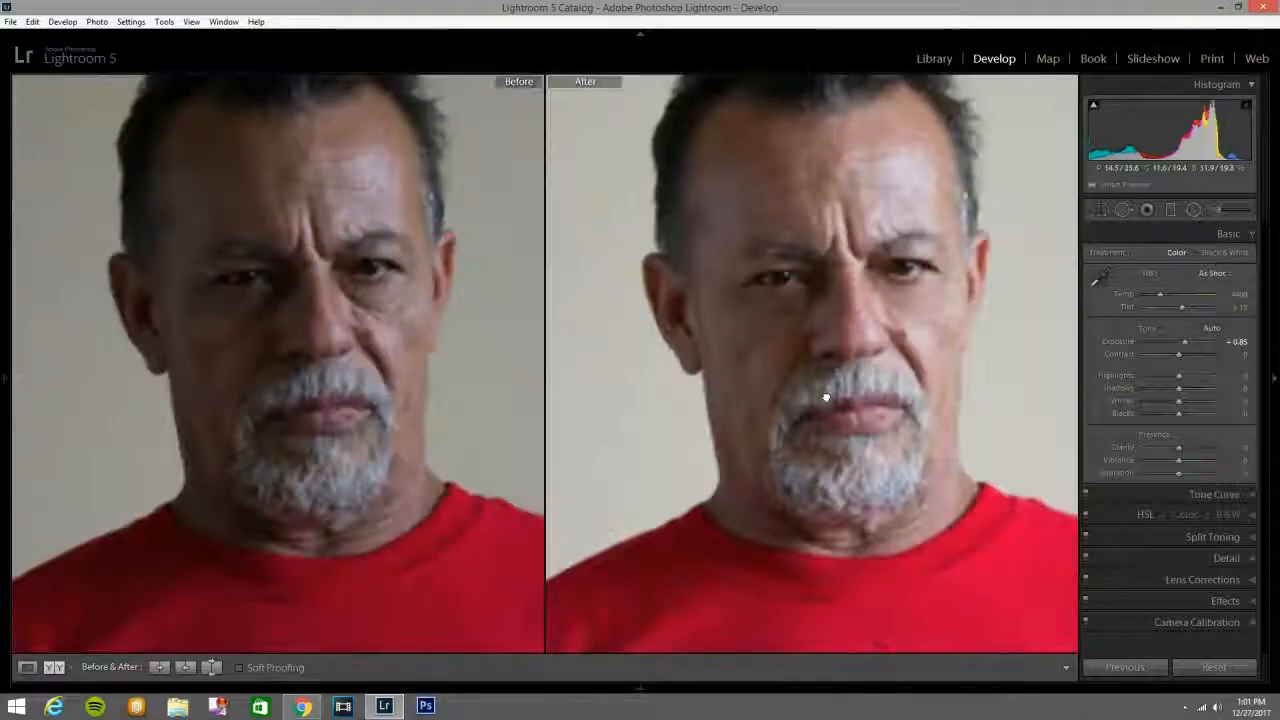
left_click_drag(817, 397, 805, 521)
left_click(803, 514)
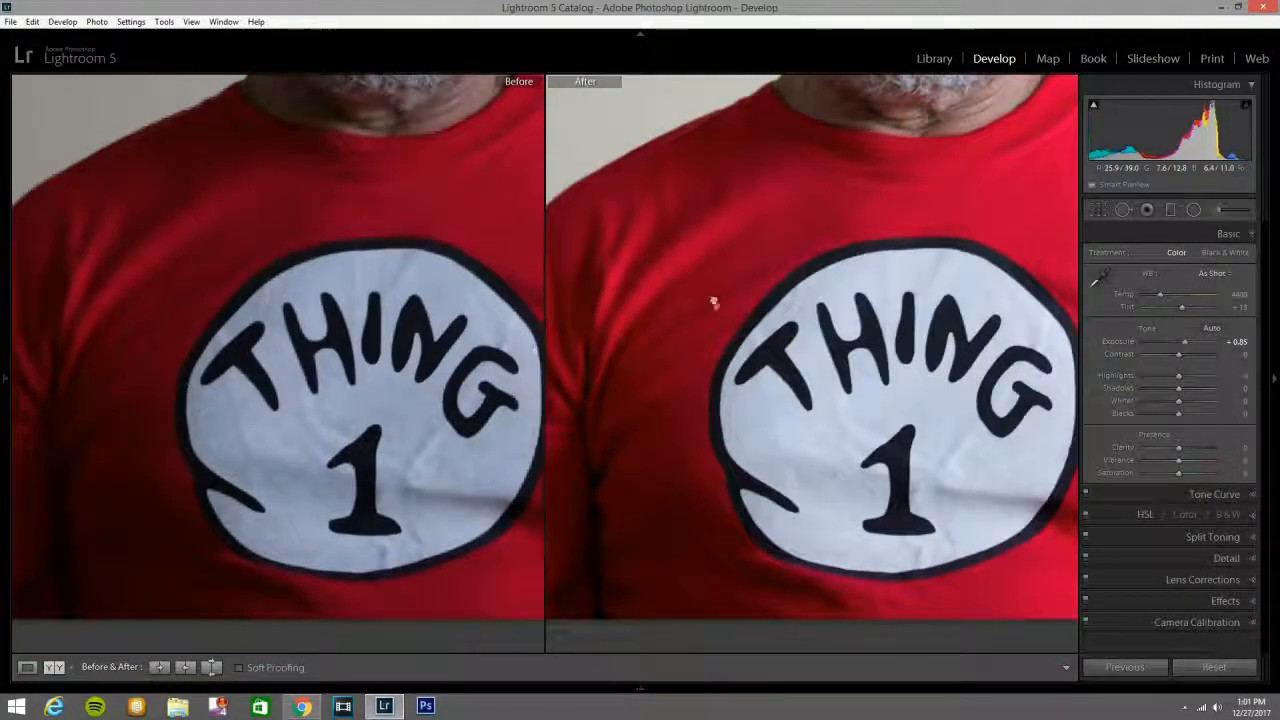
left_click_drag(714, 303, 784, 546)
left_click_drag(823, 363, 757, 491)
mouse_move(815, 306)
left_mouse_down()
mouse_move(815, 480)
mouse_move(866, 451)
mouse_move(783, 429)
left_mouse_up()
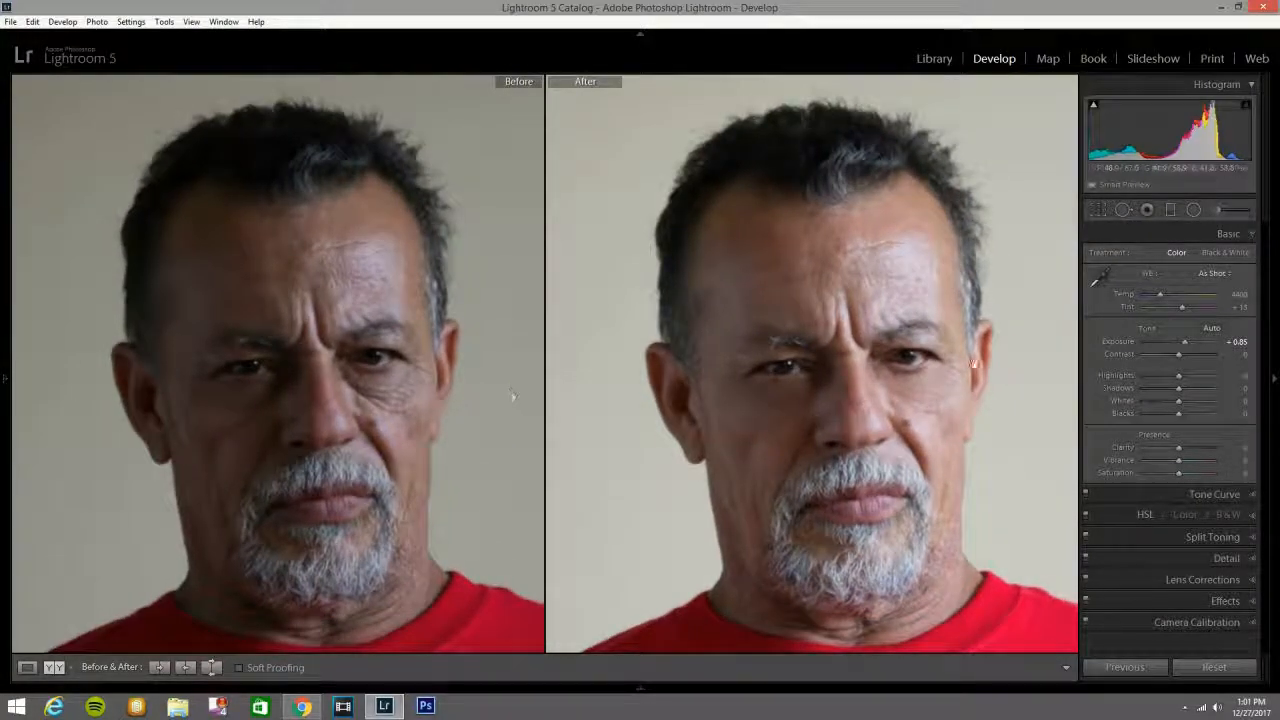
Reduce the opacity of the heal under the man's right eye to 53 and close Spot Removal
left_click(1122, 210)
left_click_drag(740, 398, 785, 400)
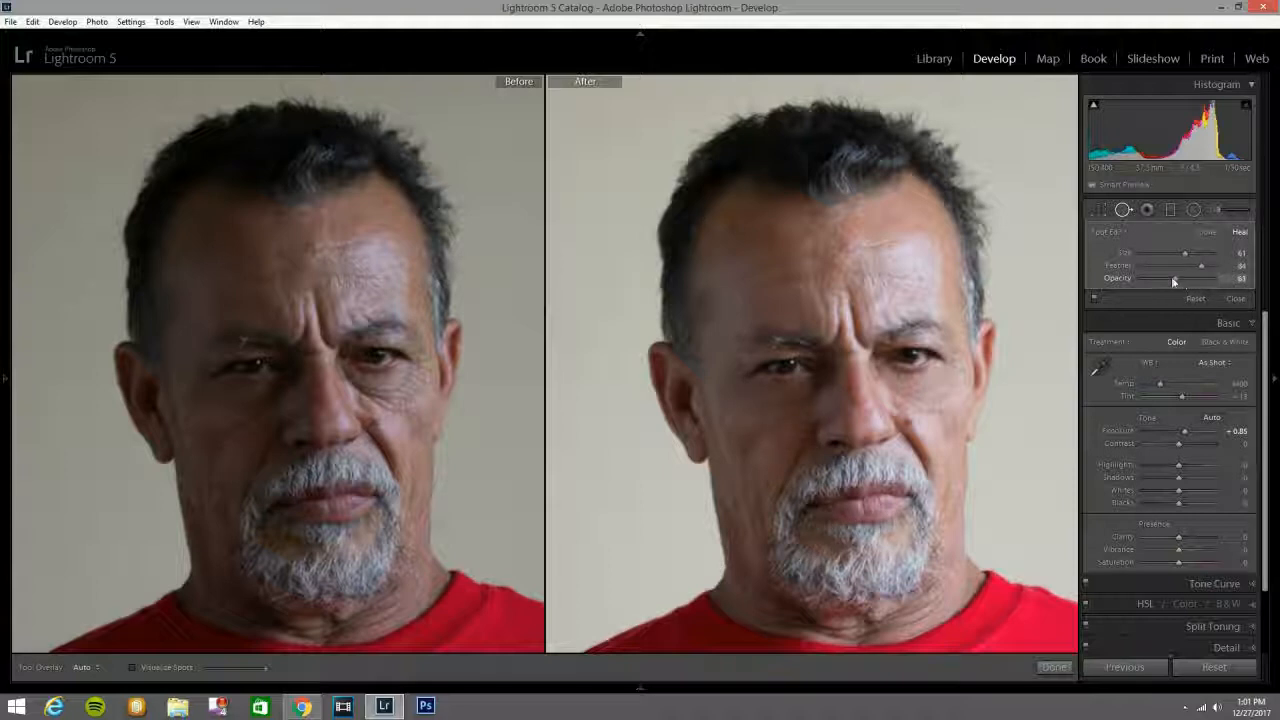
left_click_drag(1172, 279, 1177, 279)
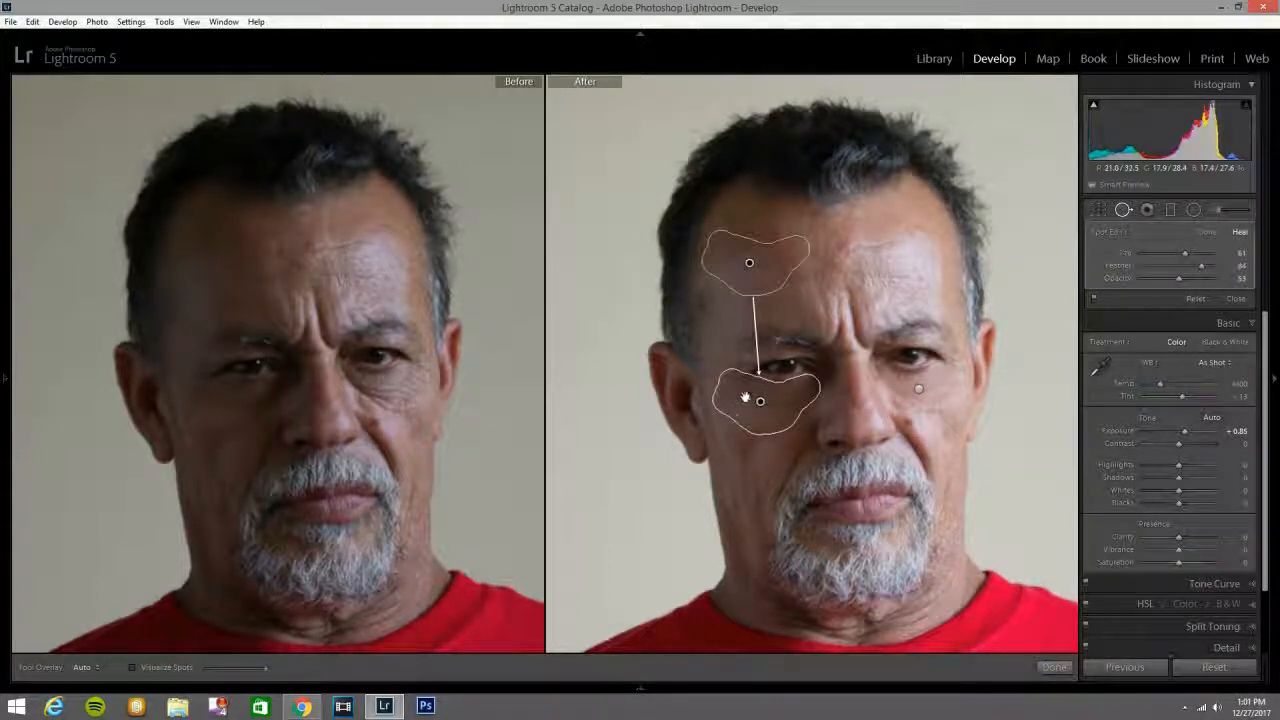
left_click(1123, 209)
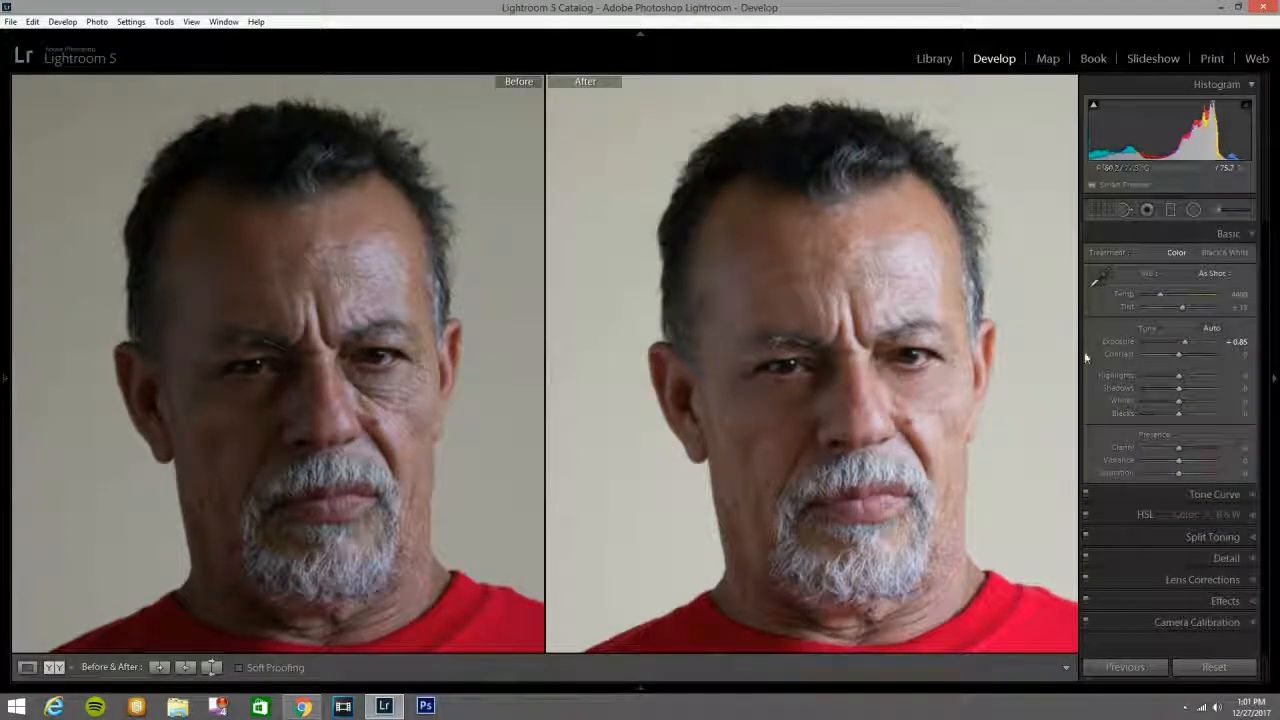
Open the plaid-shirt portrait IMGP5314.DNG in the Before and After view and reset its develop settings
left_click(898, 362)
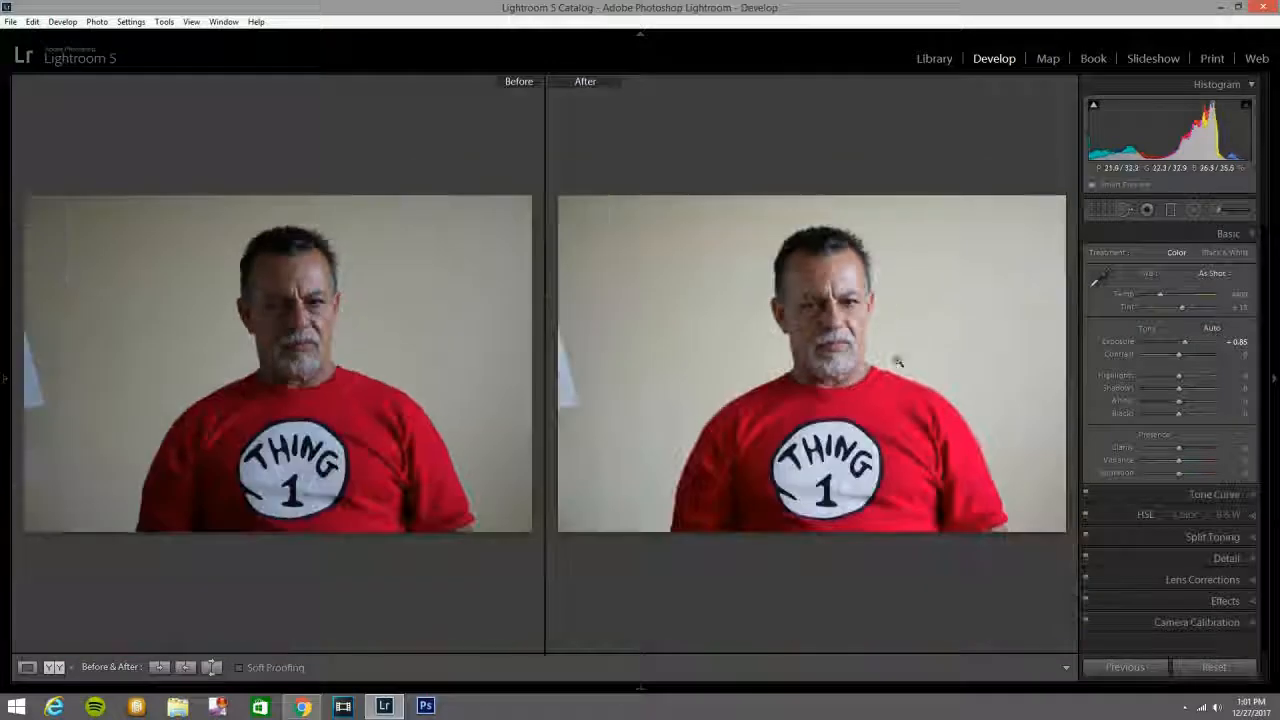
left_click(634, 688)
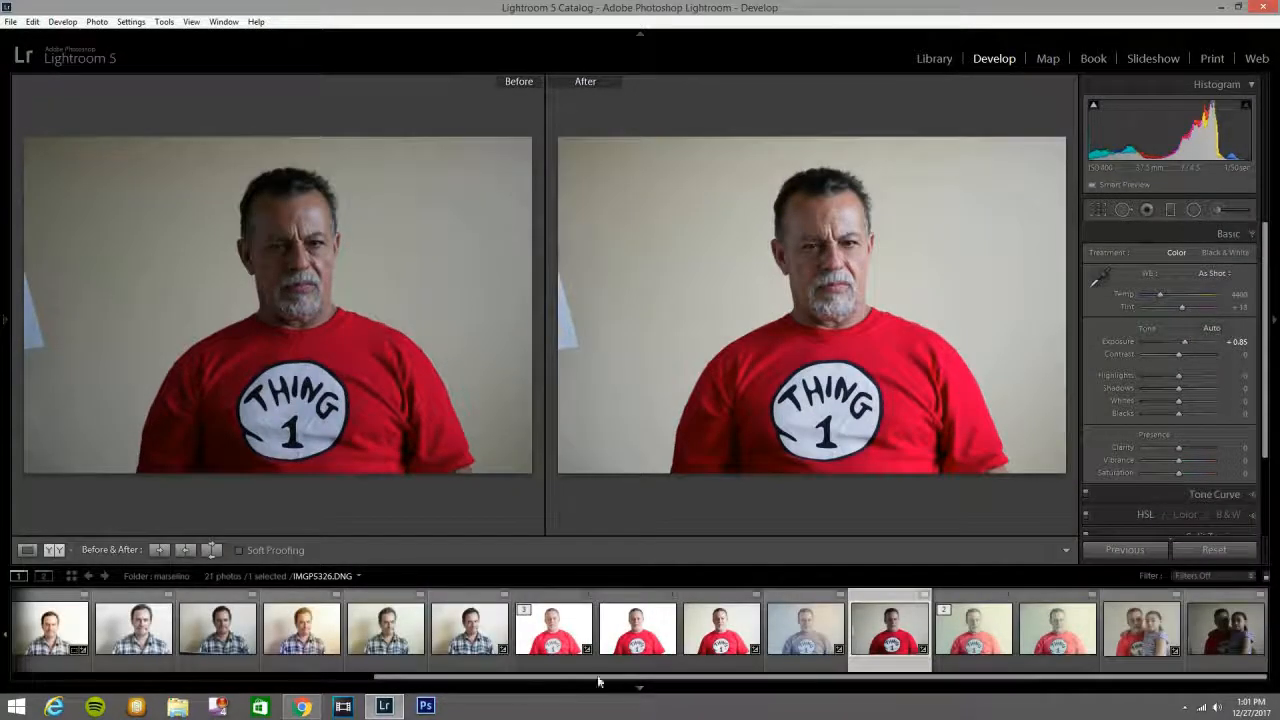
left_click(229, 648)
left_click(777, 310)
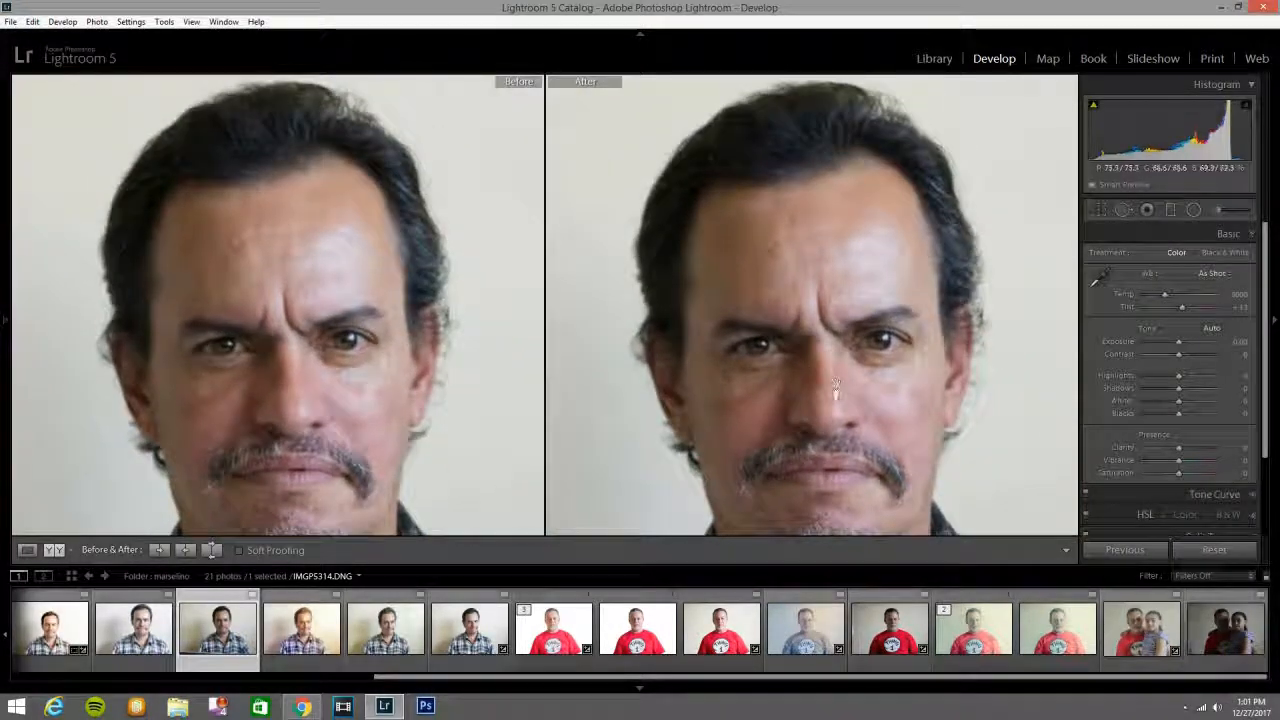
mouse_move(3, 310)
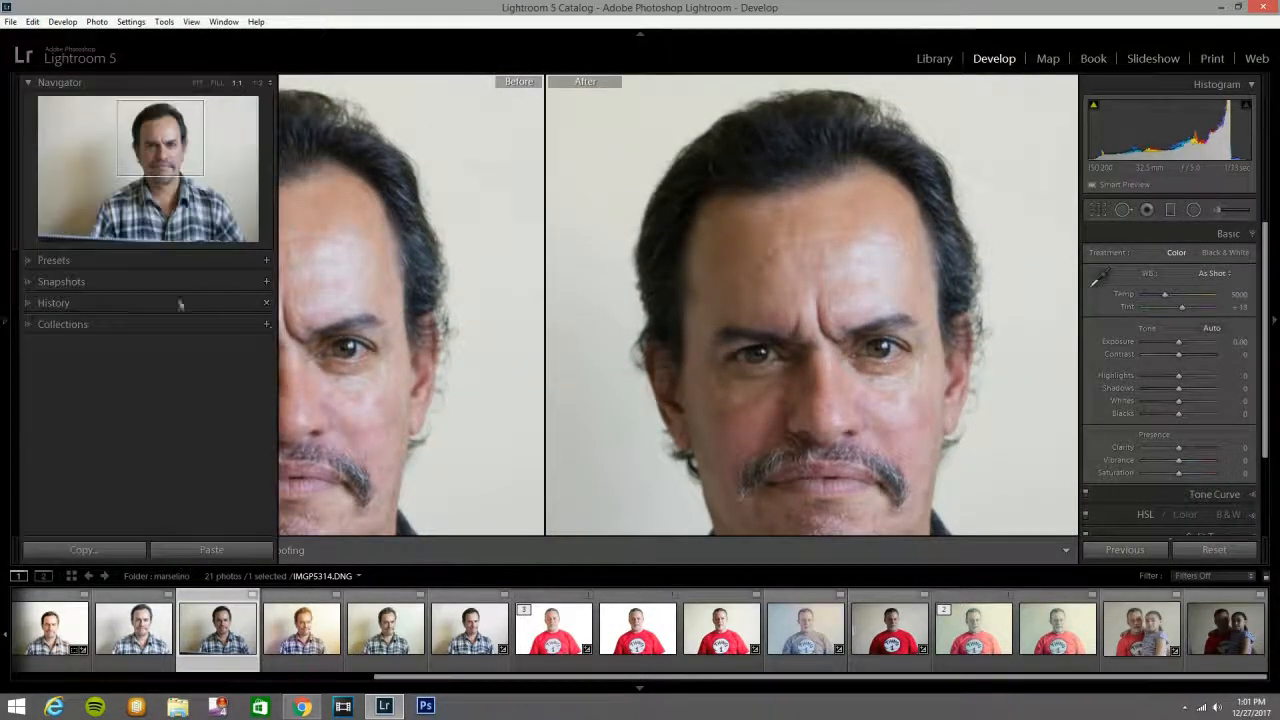
left_click(1218, 549)
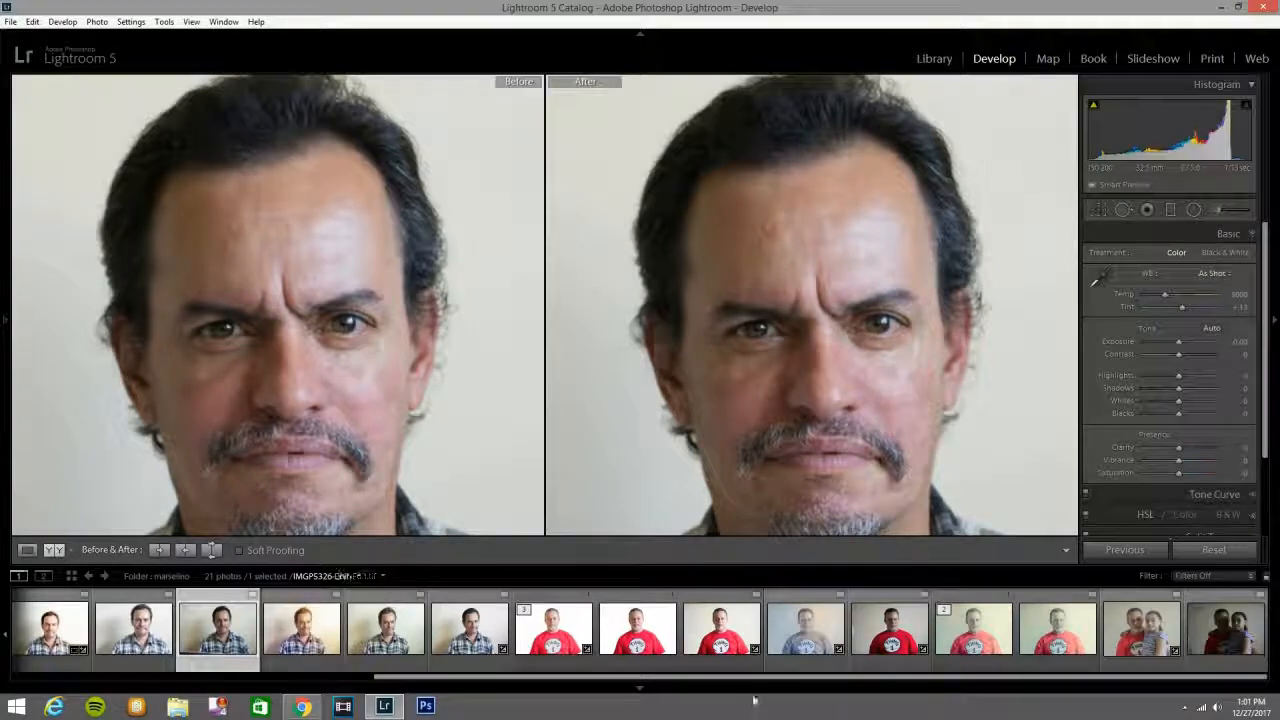
left_click(753, 690)
left_click_drag(844, 477, 844, 433)
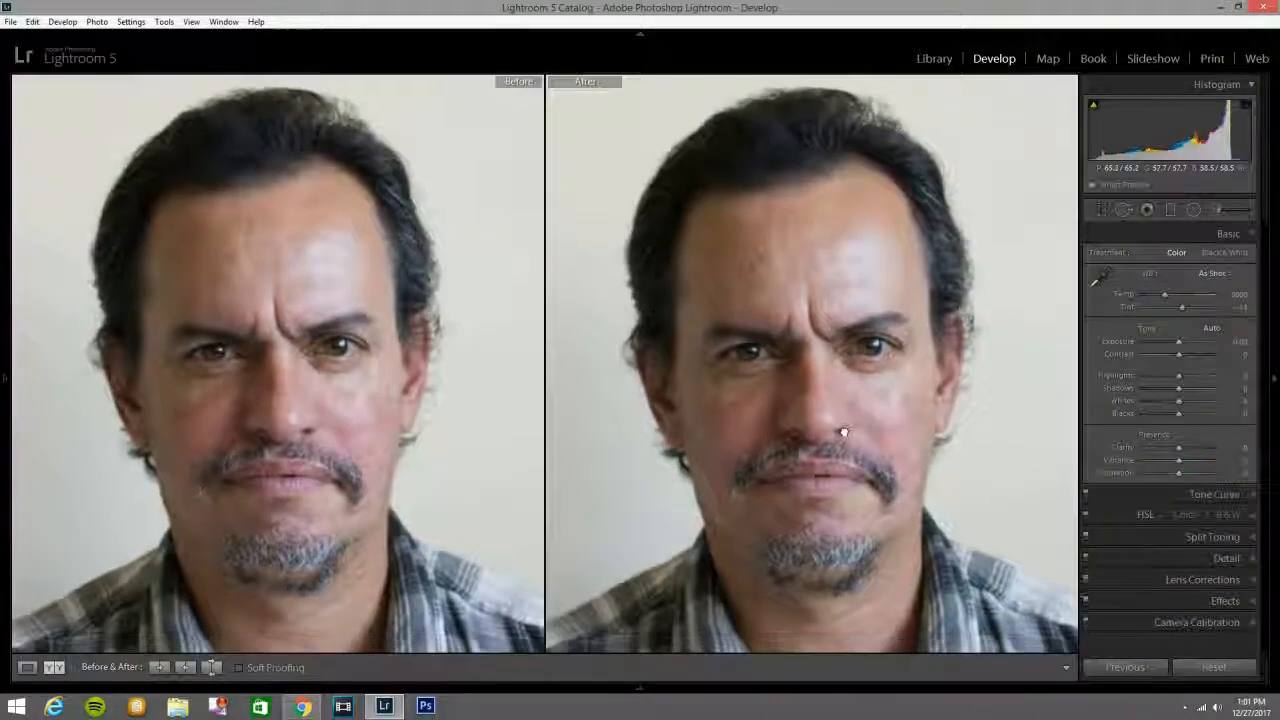
Heal the wrinkles under the eye on the photo's right side with Spot Removal at opacity 100, sourcing from the forehead above
left_click(1123, 210)
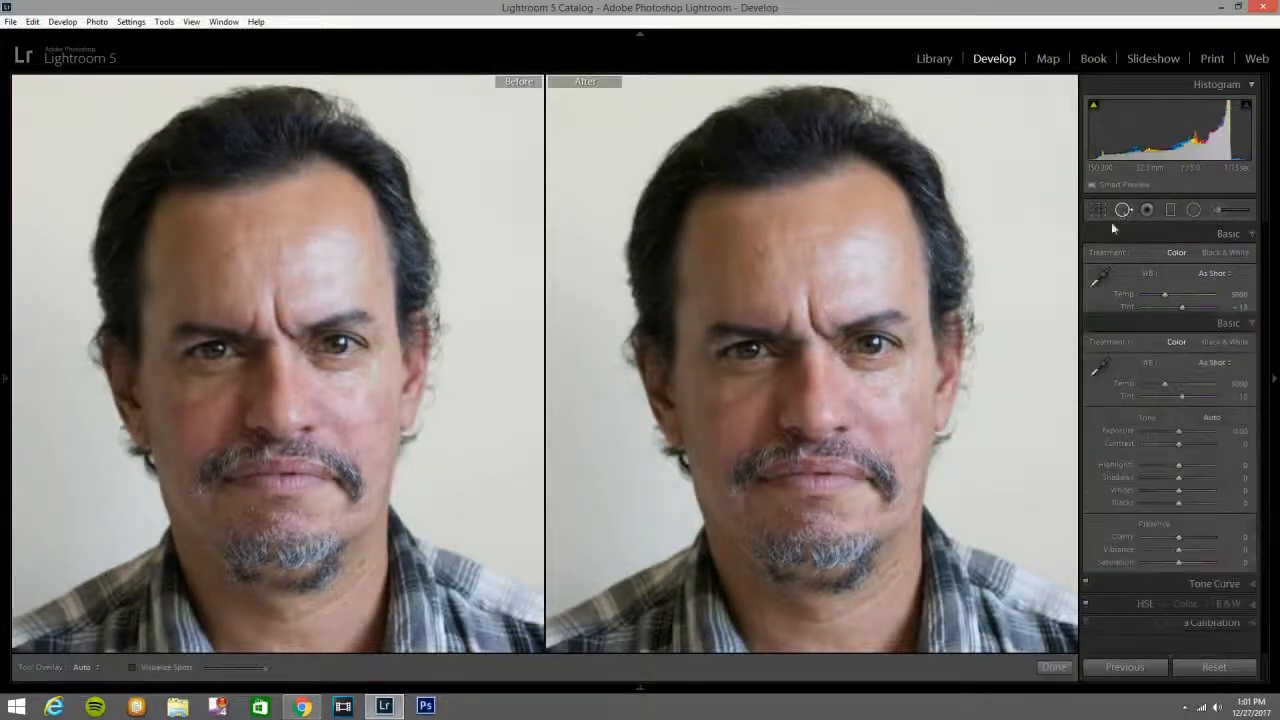
left_click_drag(844, 362, 857, 373)
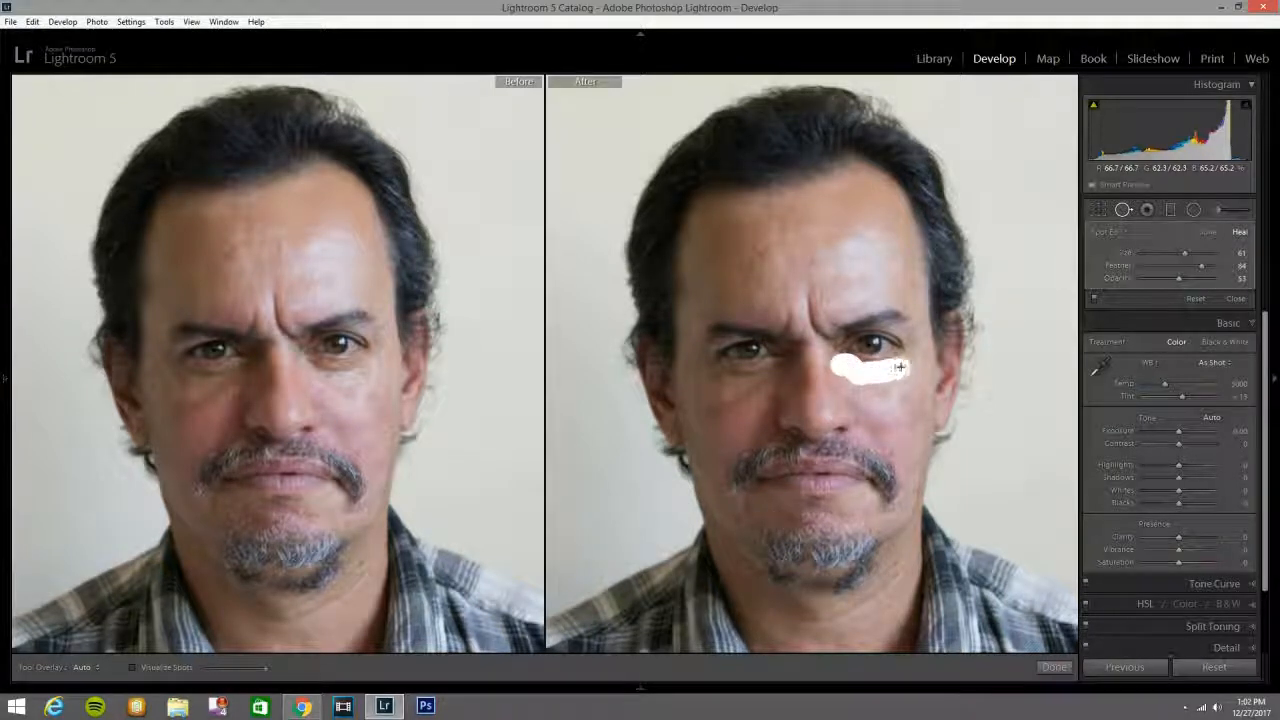
mouse_move(889, 387)
left_mouse_down()
mouse_move(865, 393)
mouse_move(842, 378)
mouse_move(886, 367)
left_mouse_up()
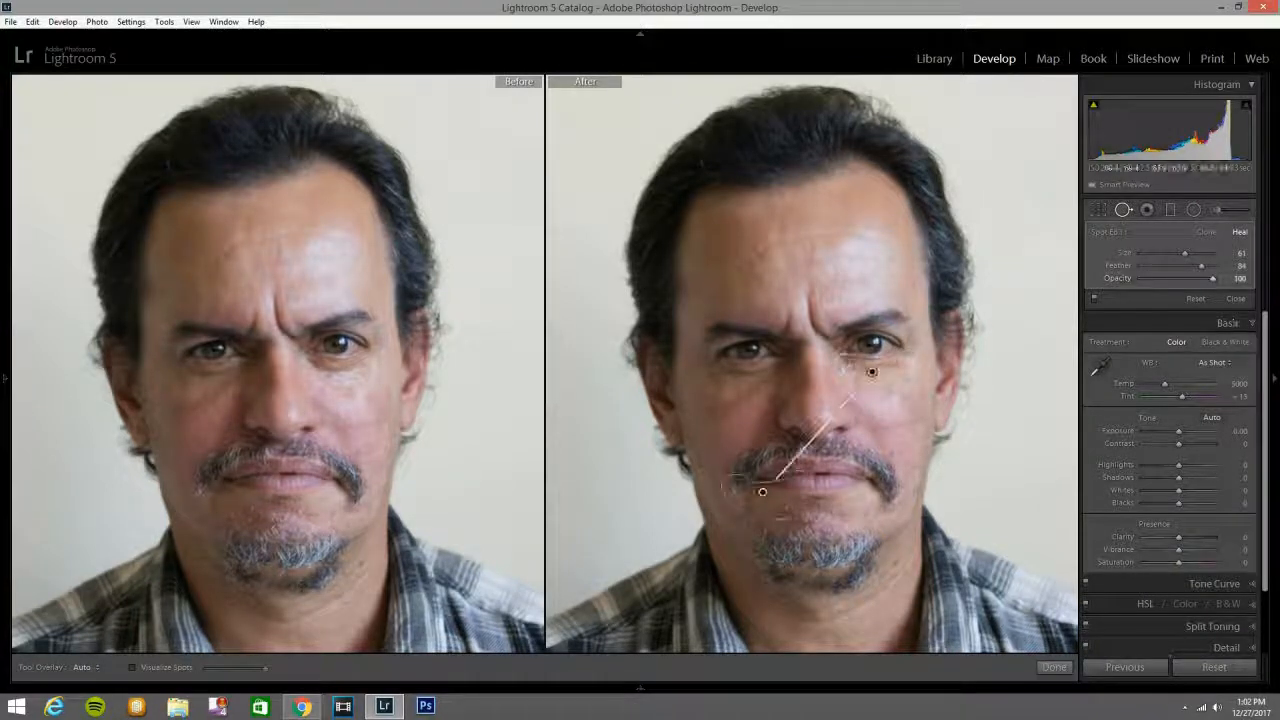
left_click_drag(767, 495, 860, 220)
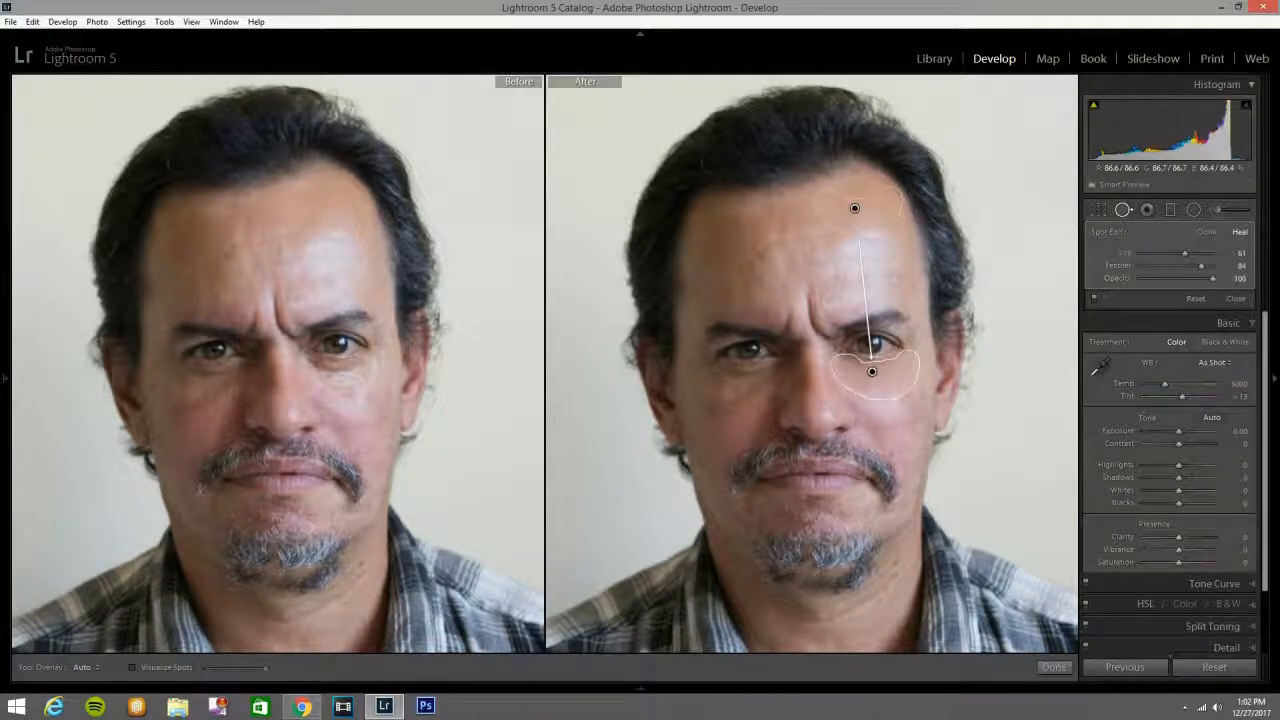
left_click_drag(771, 372, 704, 364)
mouse_move(731, 387)
left_mouse_down()
mouse_move(770, 369)
mouse_move(759, 432)
mouse_move(739, 428)
mouse_move(726, 456)
mouse_move(744, 268)
left_mouse_up()
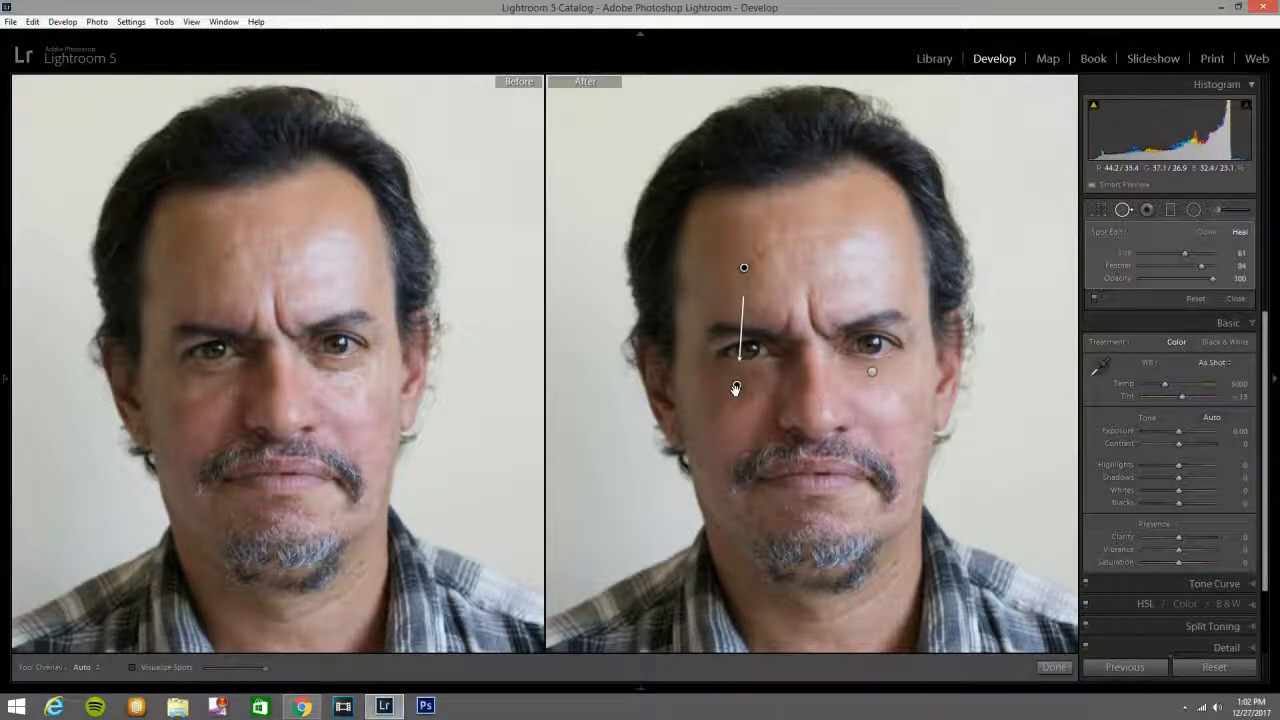
key("Delete")
Paint a wide heal under the eye on the photo's left side, move its source to the upper forehead, and close Spot Removal
mouse_move(694, 360)
left_mouse_down()
mouse_move(738, 374)
mouse_move(770, 366)
mouse_move(762, 386)
mouse_move(708, 388)
mouse_move(730, 392)
left_mouse_up()
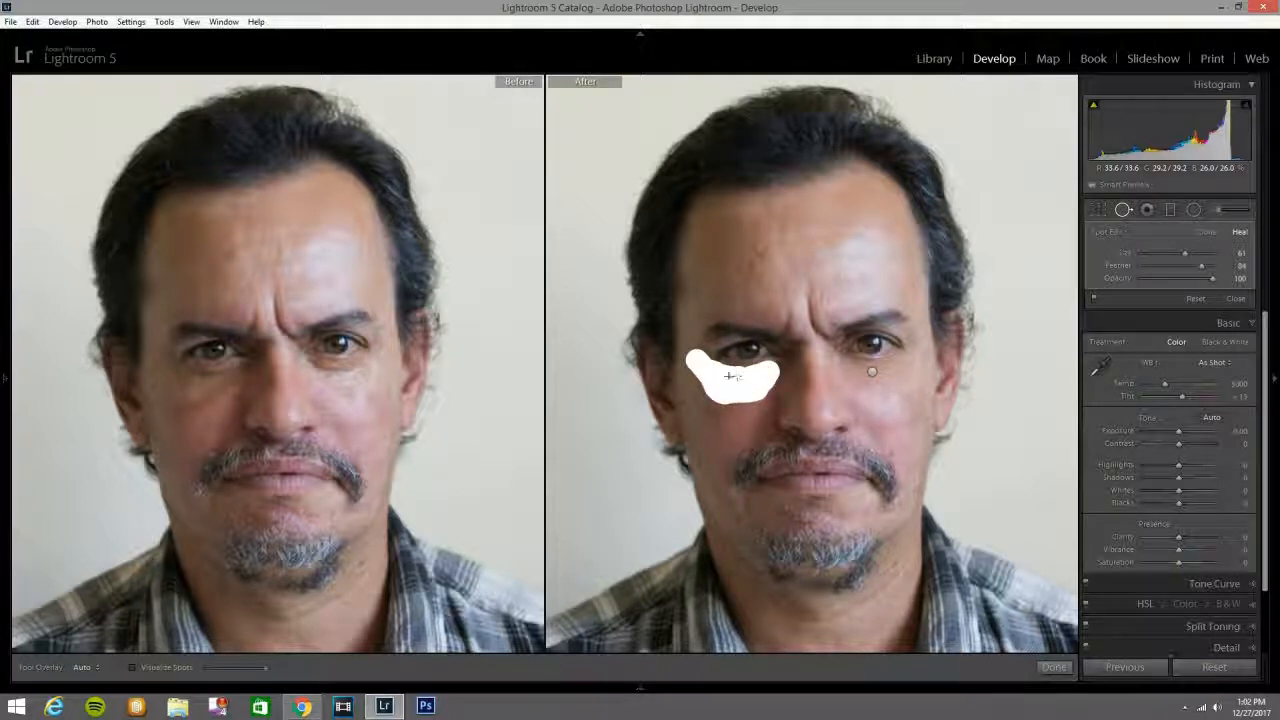
left_click_drag(716, 369, 723, 372)
left_click_drag(857, 216, 729, 222)
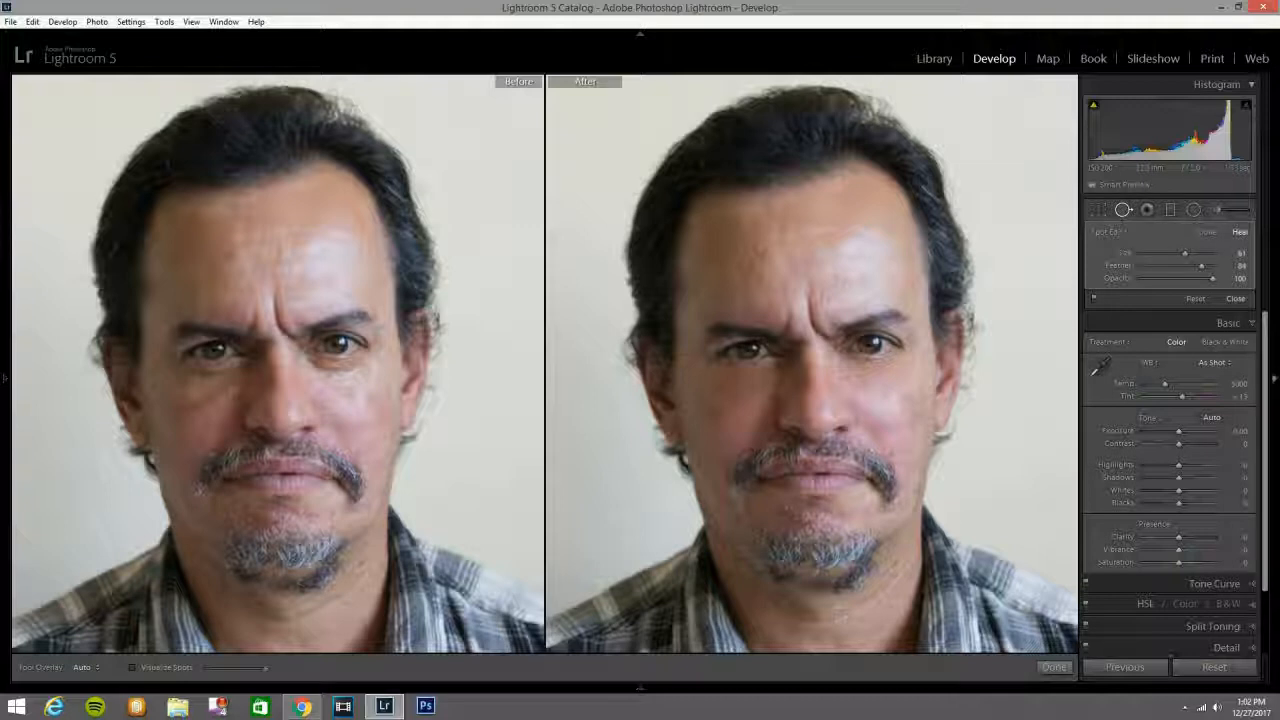
left_click(1122, 210)
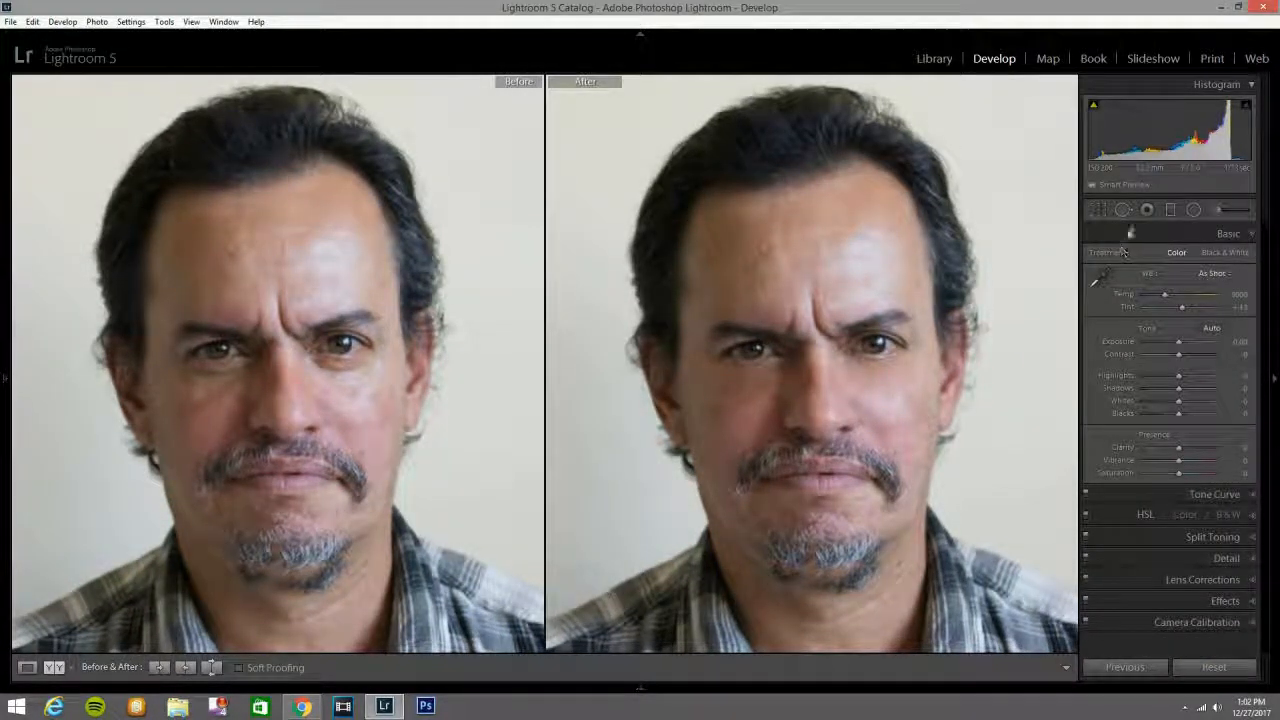
Lower the opacity of both under-eye heals, setting the one on the photo's right side to 63, and close Spot Removal
left_click(1122, 210)
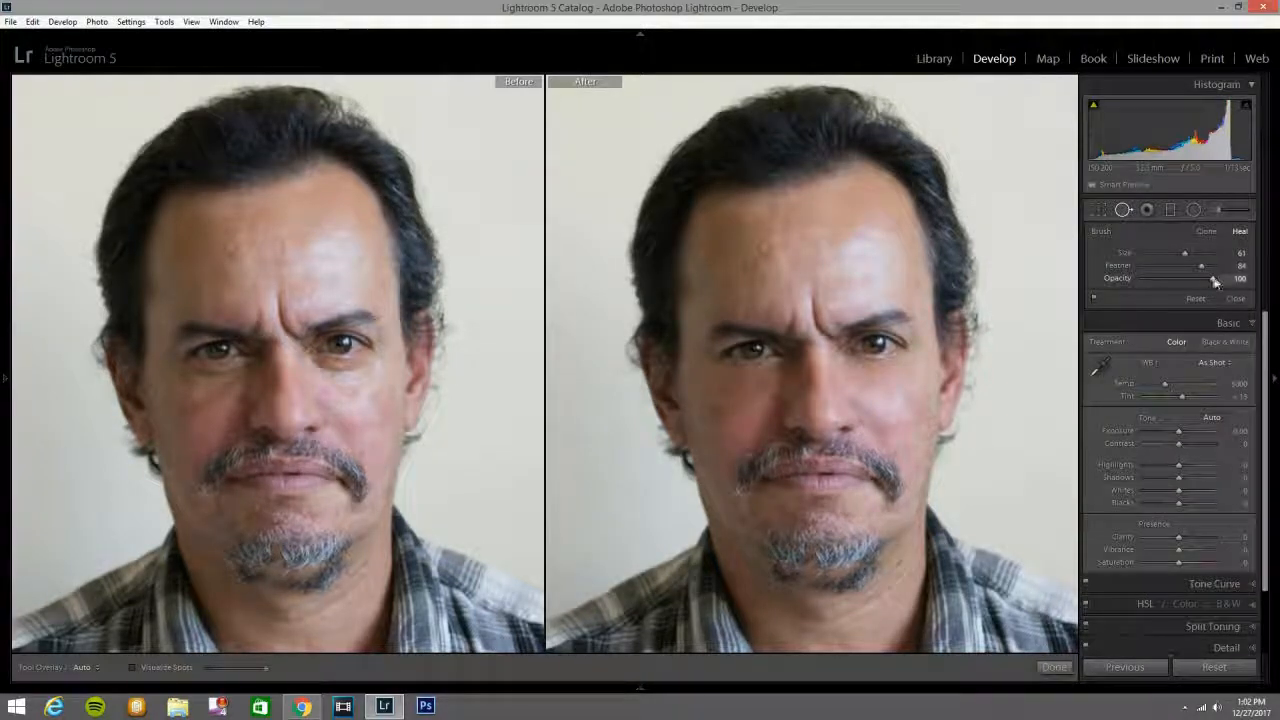
left_click(745, 386)
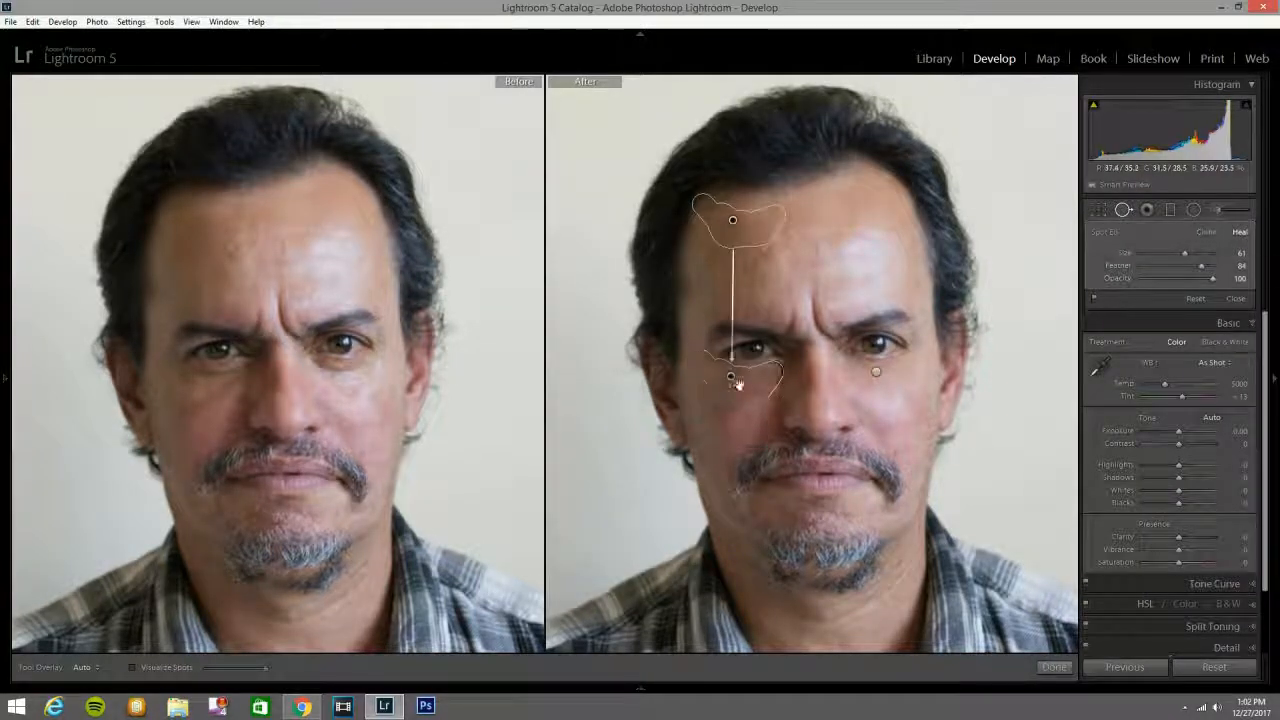
left_click_drag(1213, 278, 1186, 281)
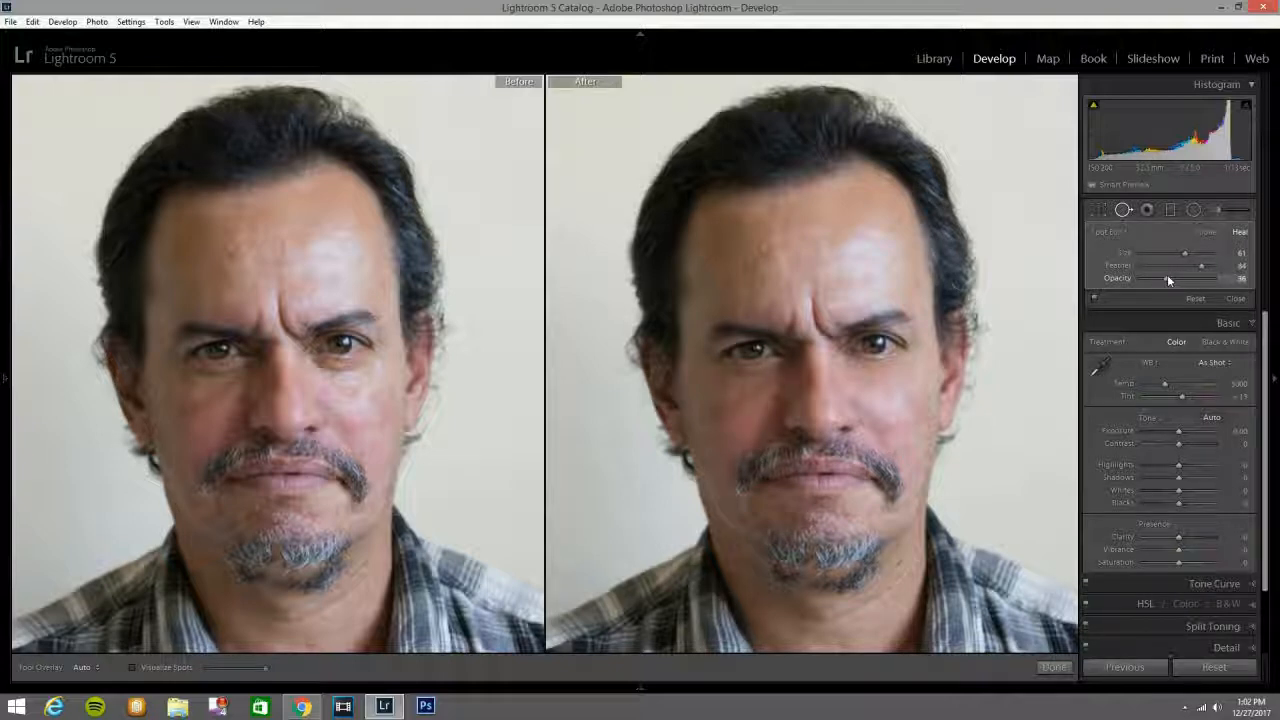
left_click_drag(1167, 278, 1178, 280)
left_click(870, 366)
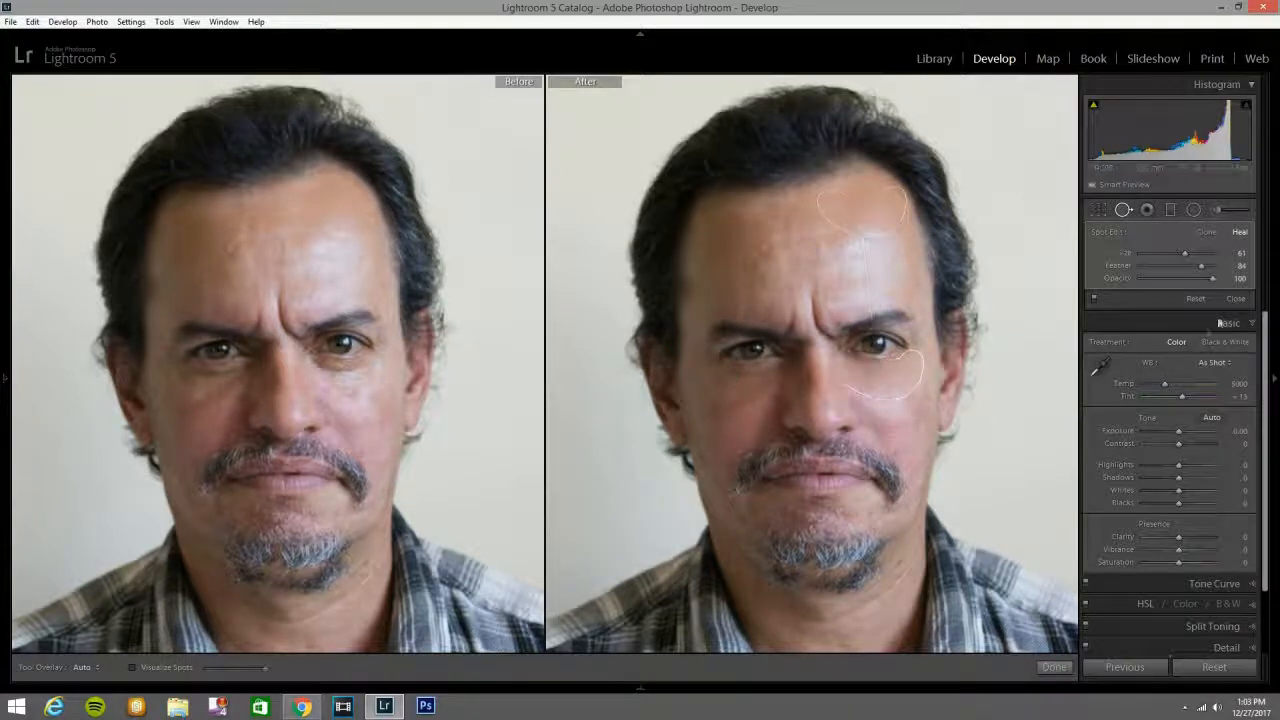
left_click_drag(1211, 283, 1189, 281)
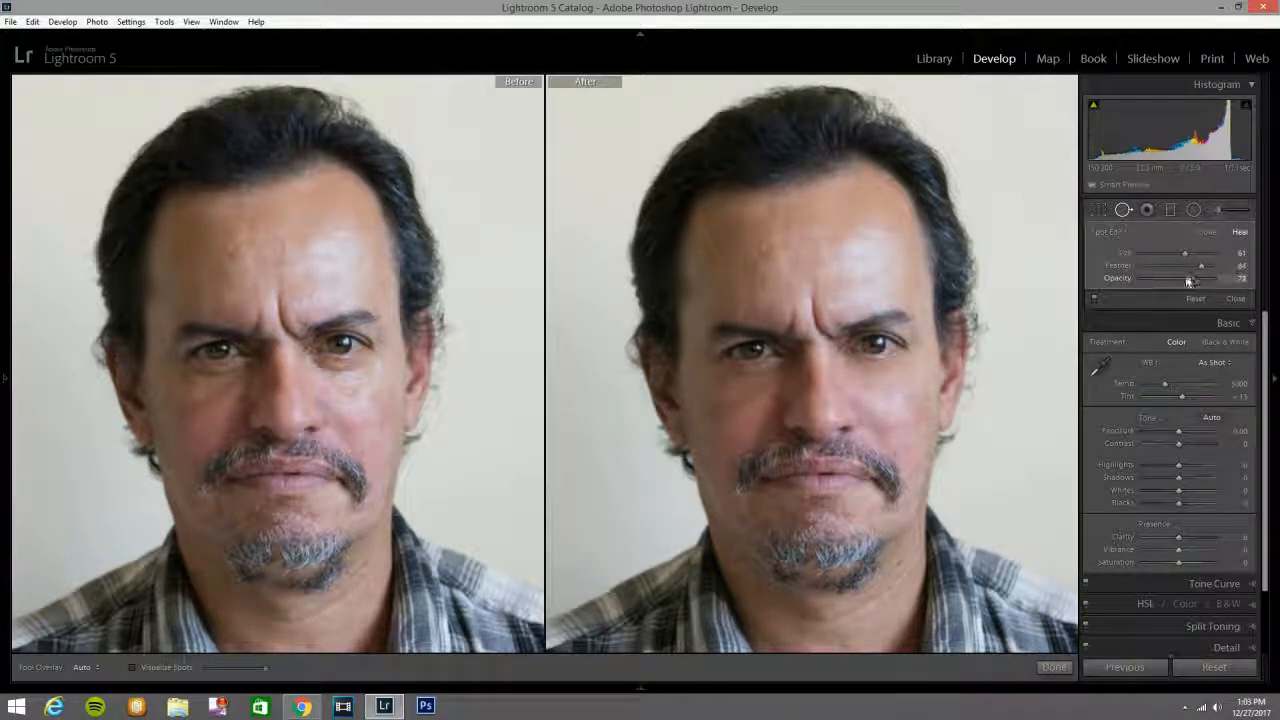
left_click(1123, 210)
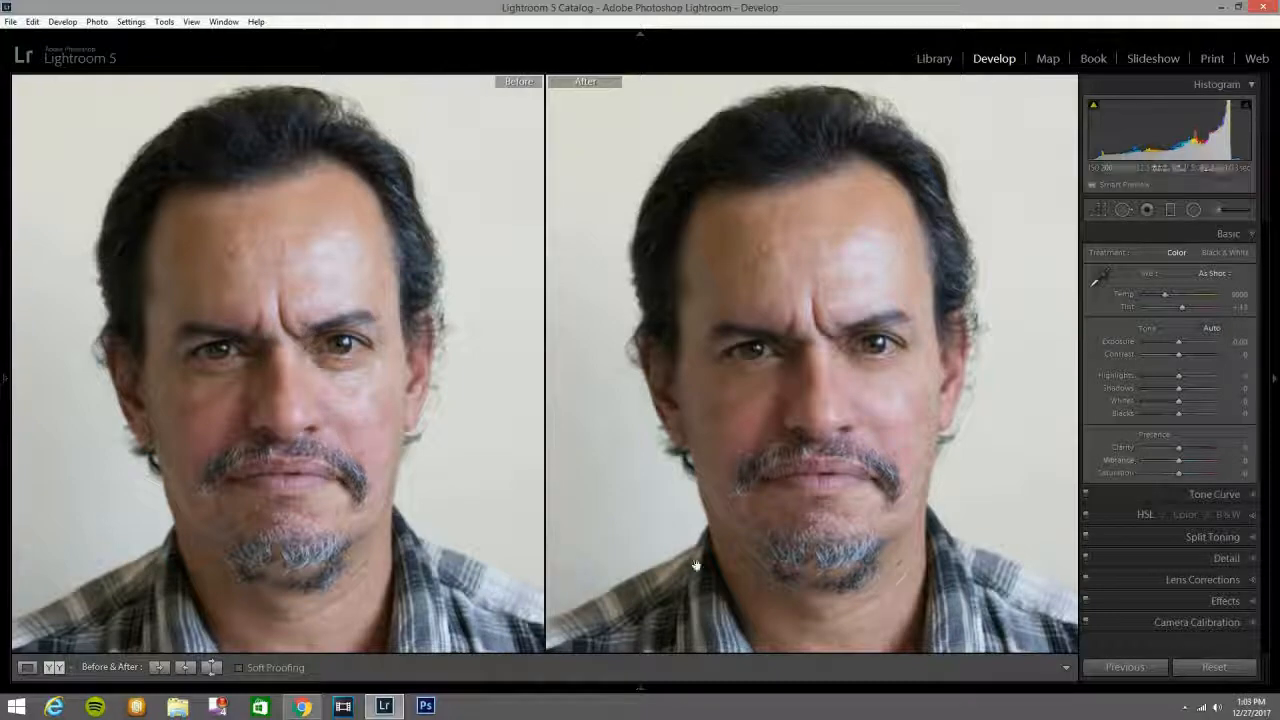
Paint a heal across the horizontal forehead wrinkles with Spot Removal, raise its opacity to 100, and close the tool
left_click(958, 281)
left_click(803, 290)
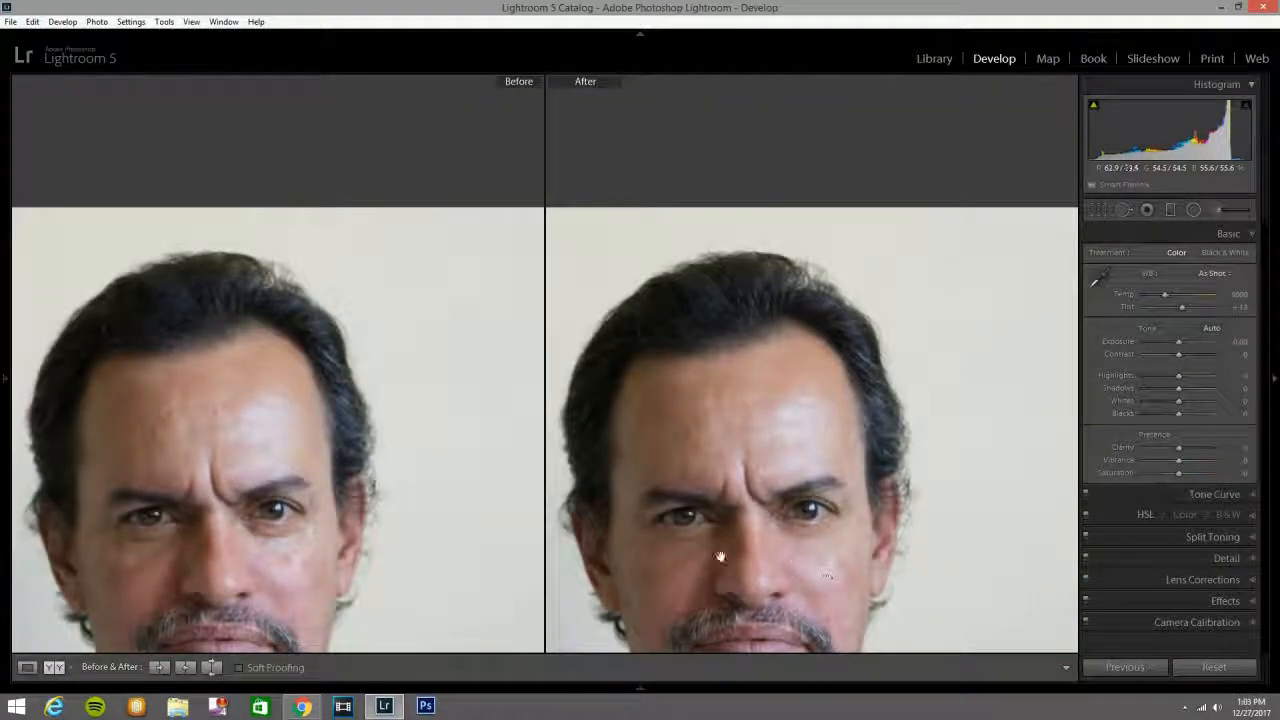
left_click_drag(725, 560, 749, 530)
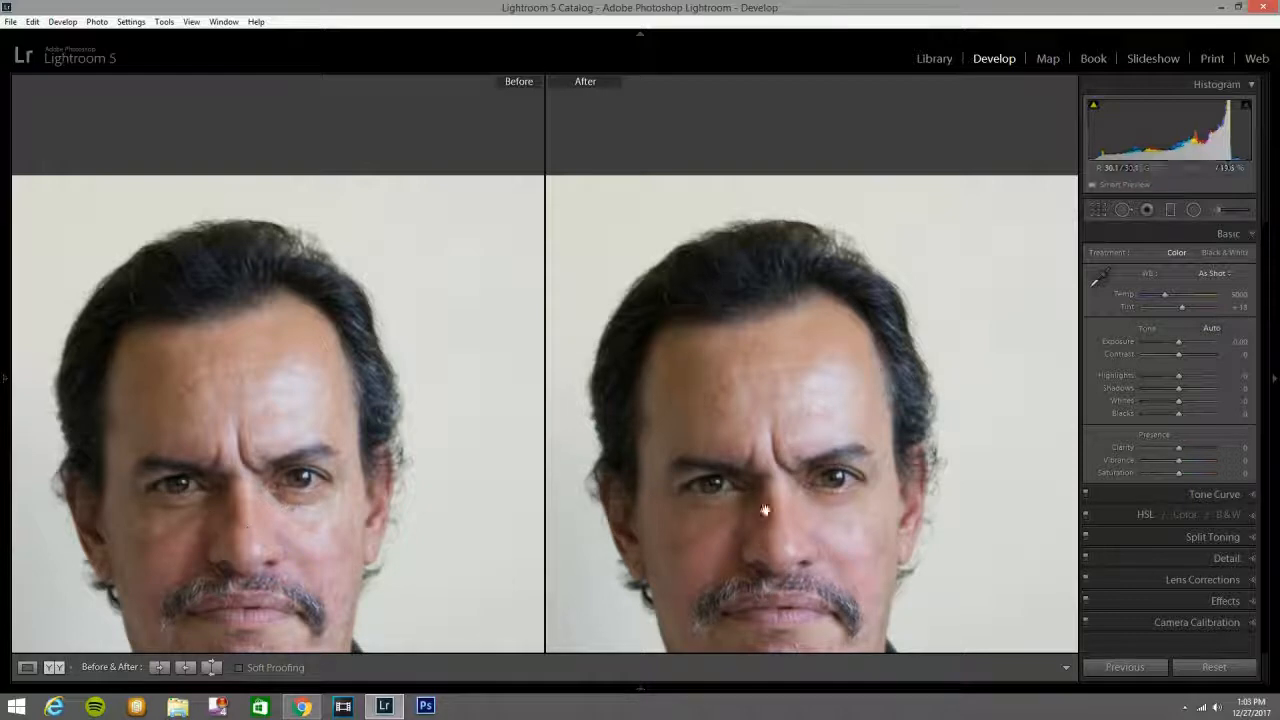
left_click_drag(704, 562, 707, 550)
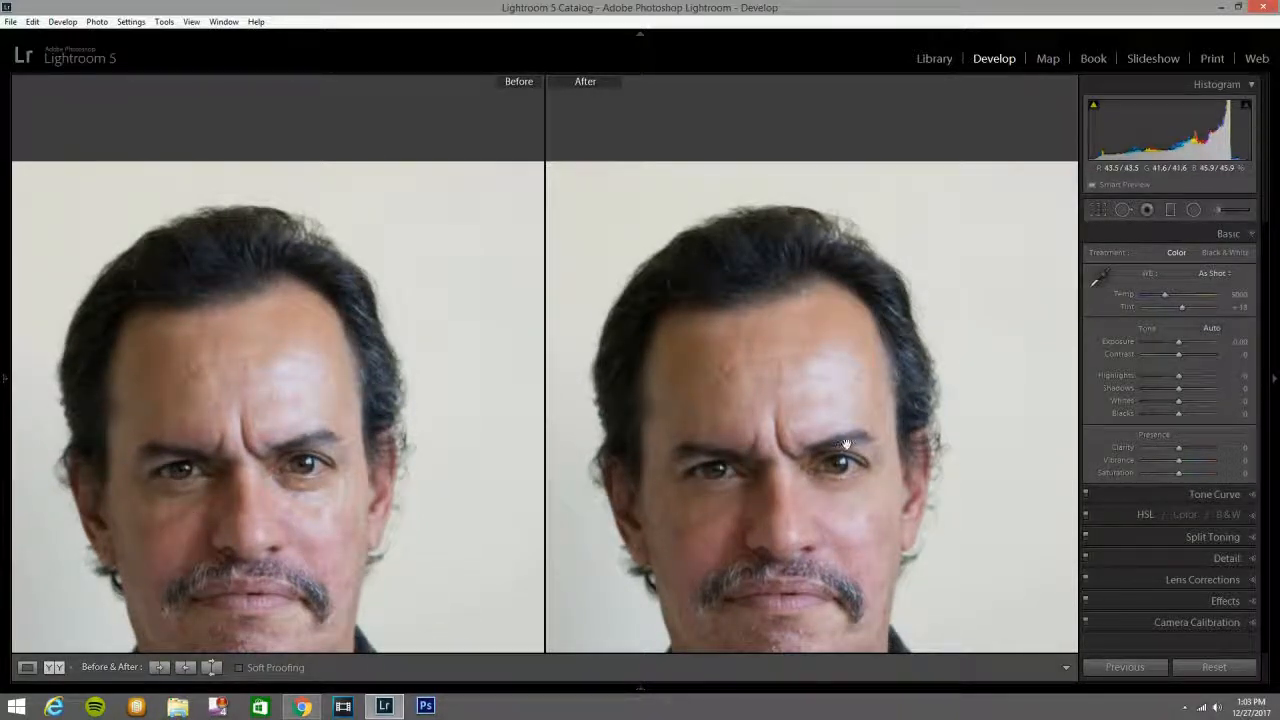
left_click(1122, 212)
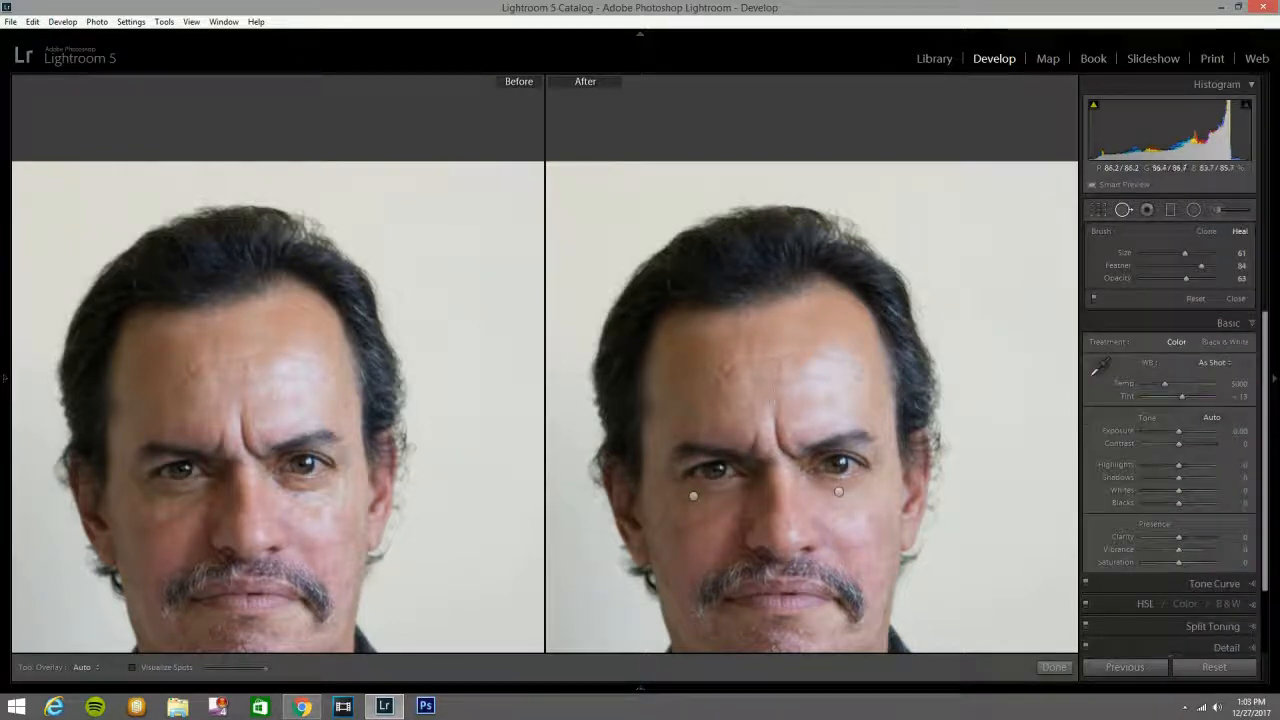
mouse_move(724, 374)
left_mouse_down()
mouse_move(790, 352)
mouse_move(848, 356)
left_mouse_up()
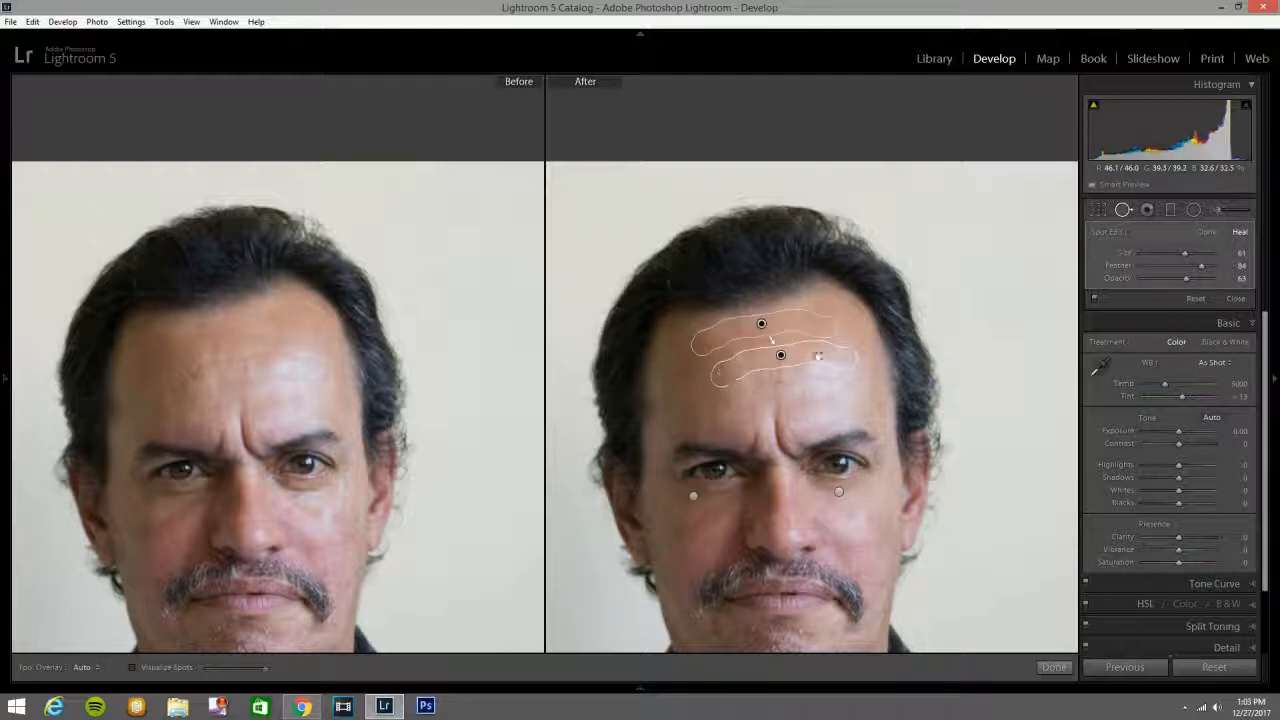
left_click_drag(1185, 281, 1201, 281)
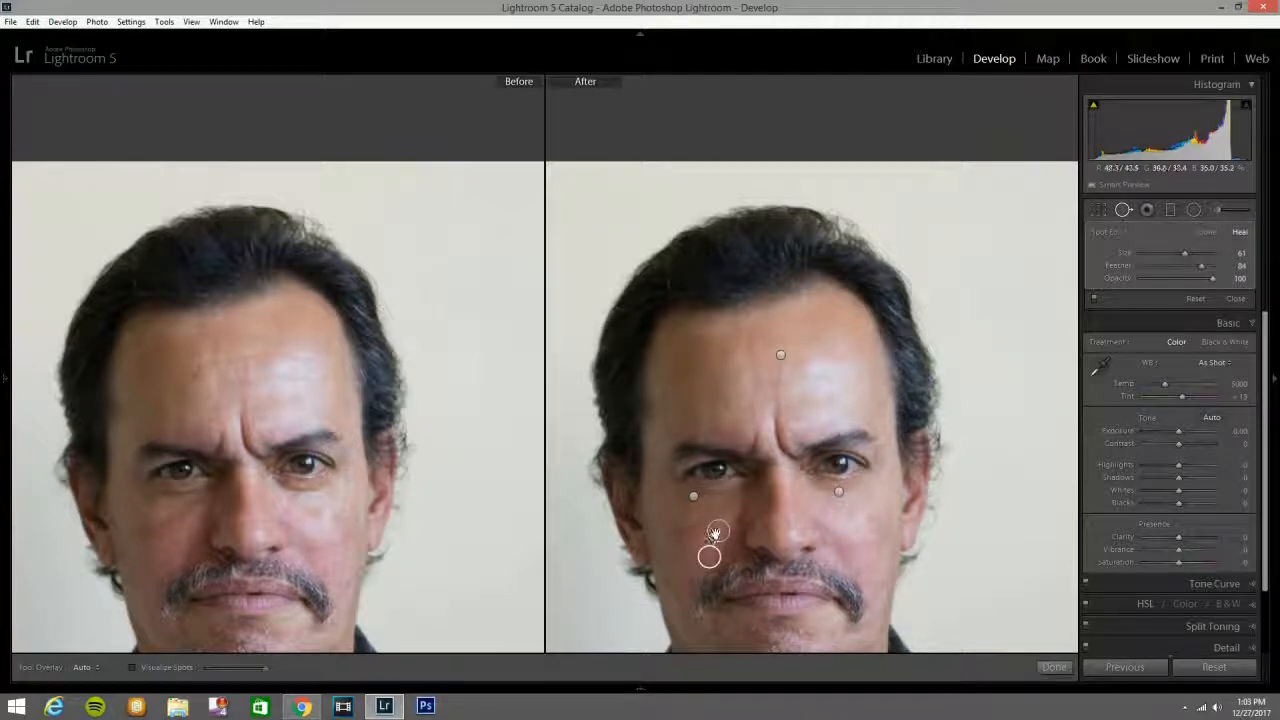
key("q")
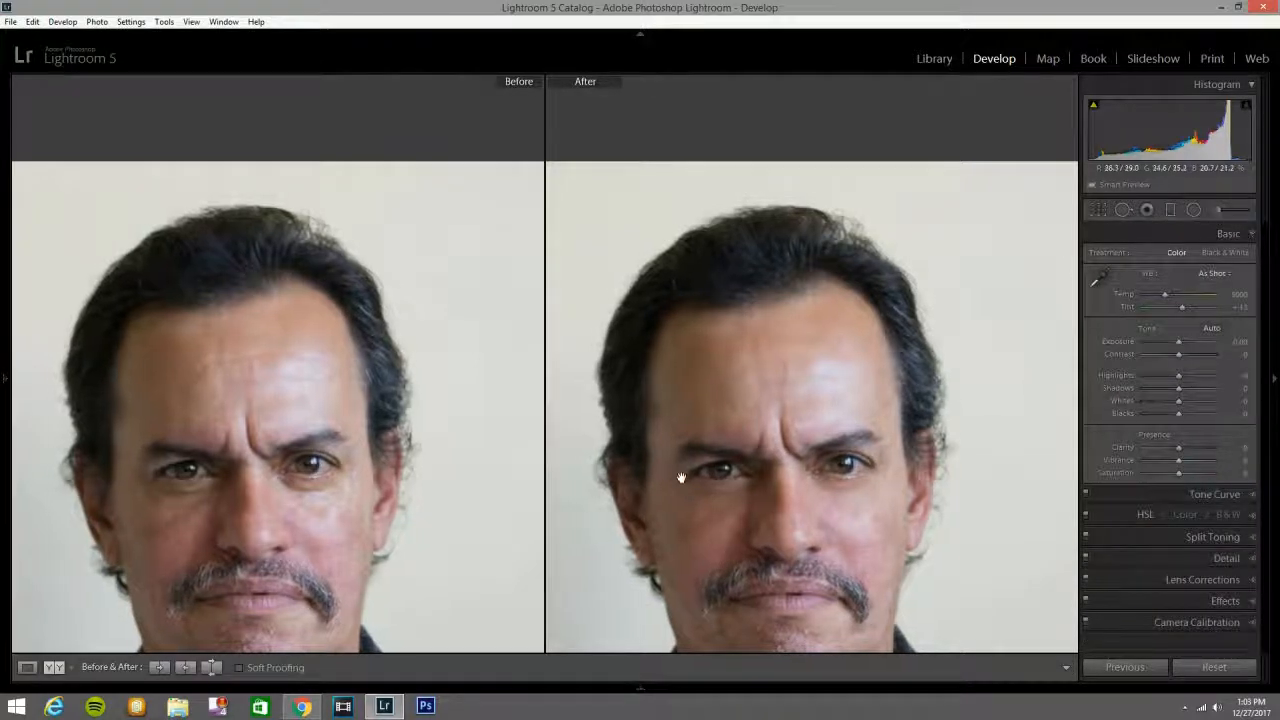
left_click(682, 479)
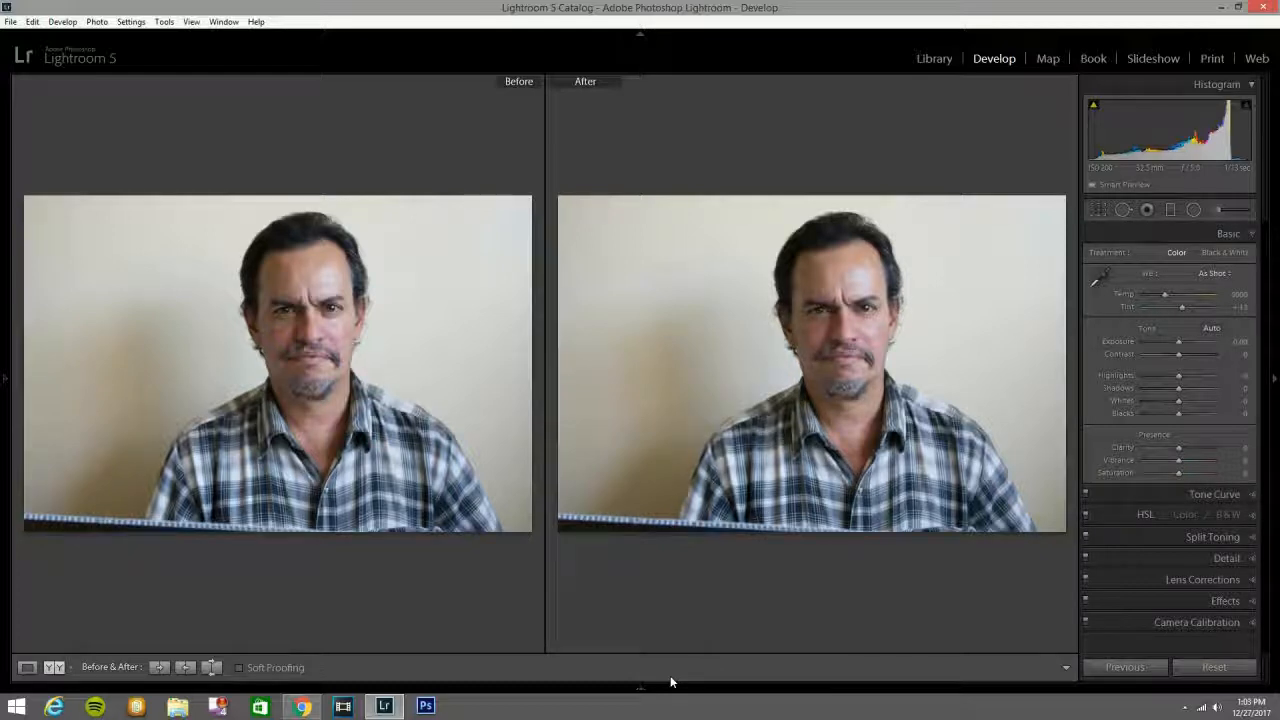
Switch to Chrome, view the YouTube video "RETOUCH SKIN in LIGHTROOM" from 4:51, and return to Lightroom
left_click(301, 707)
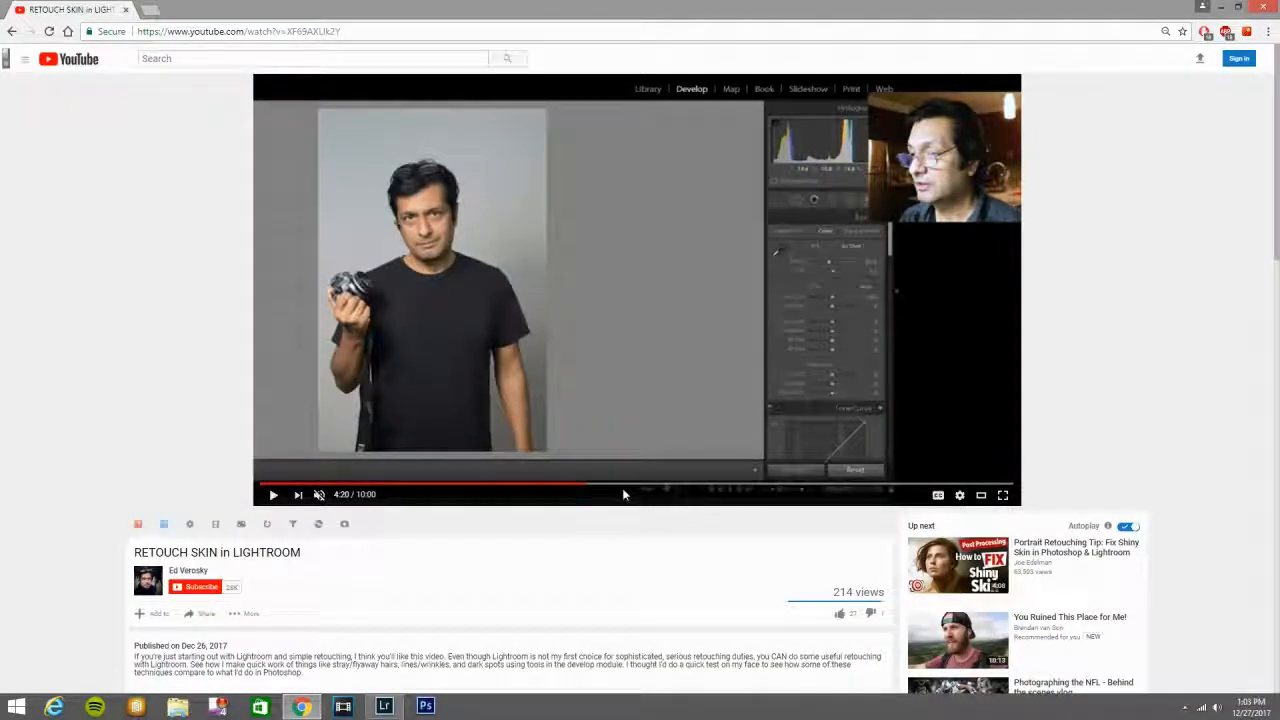
left_click(623, 487)
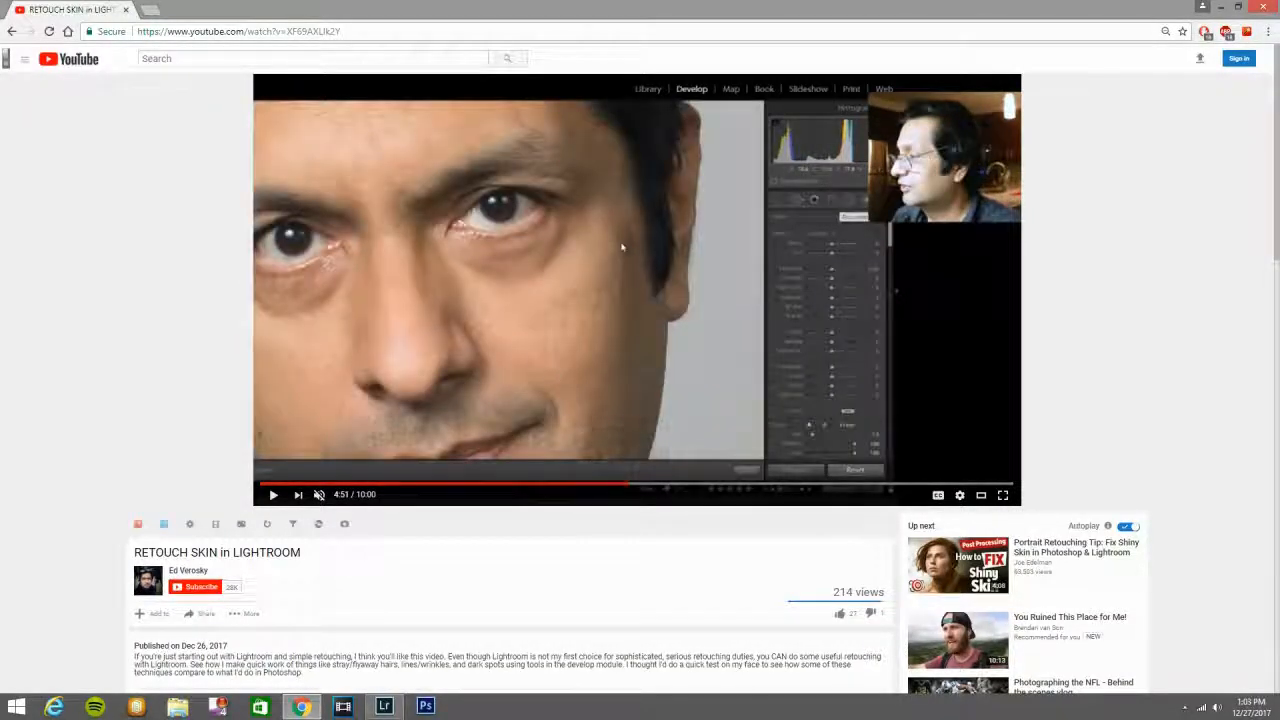
left_click(621, 247)
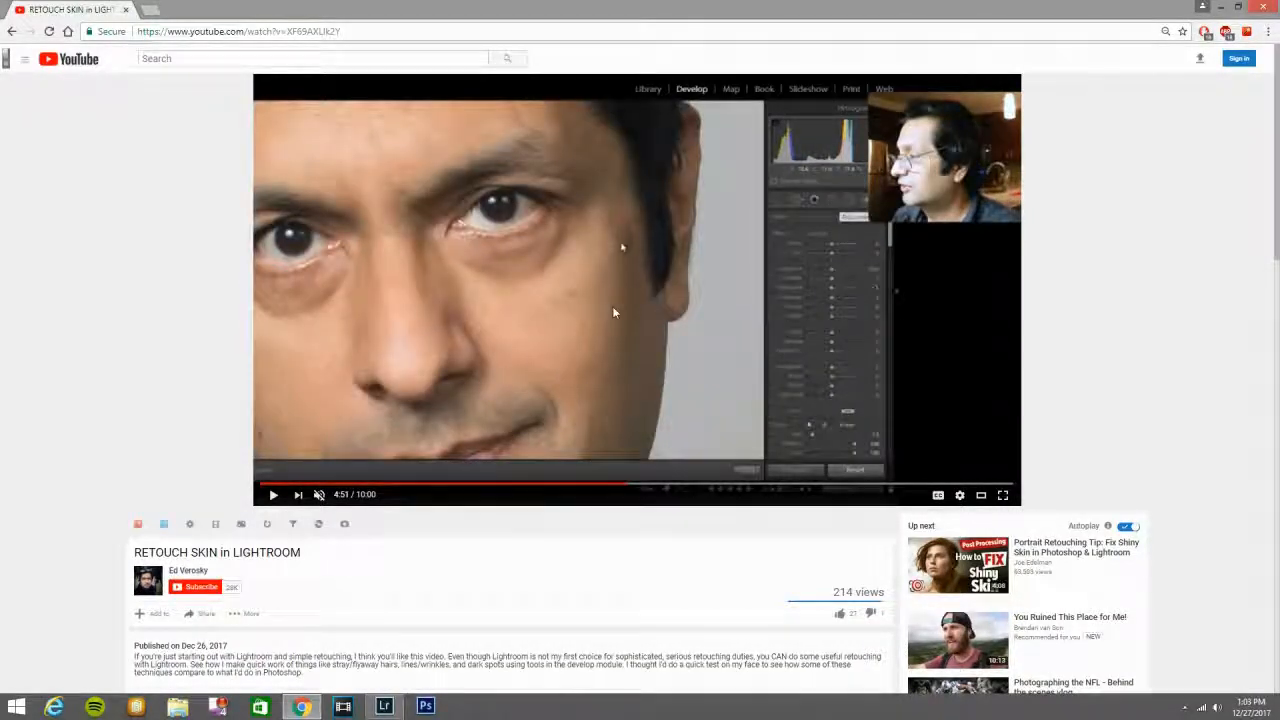
left_click(580, 331)
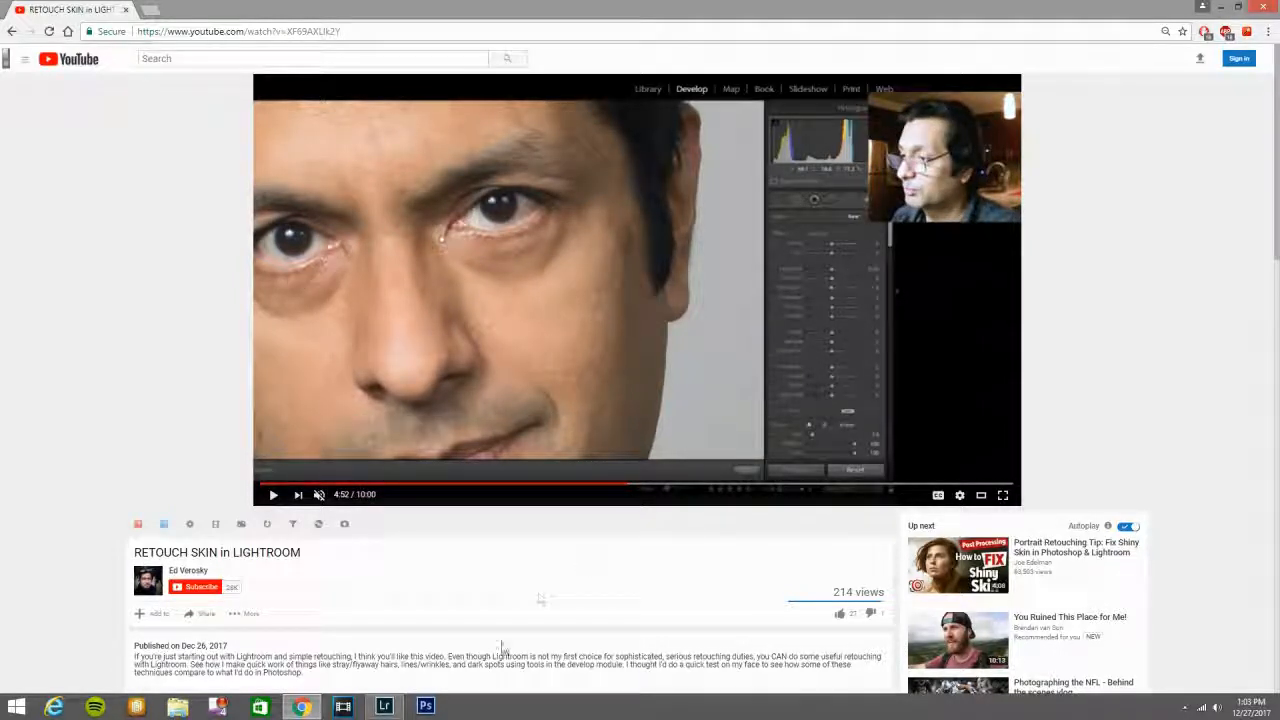
left_click(384, 706)
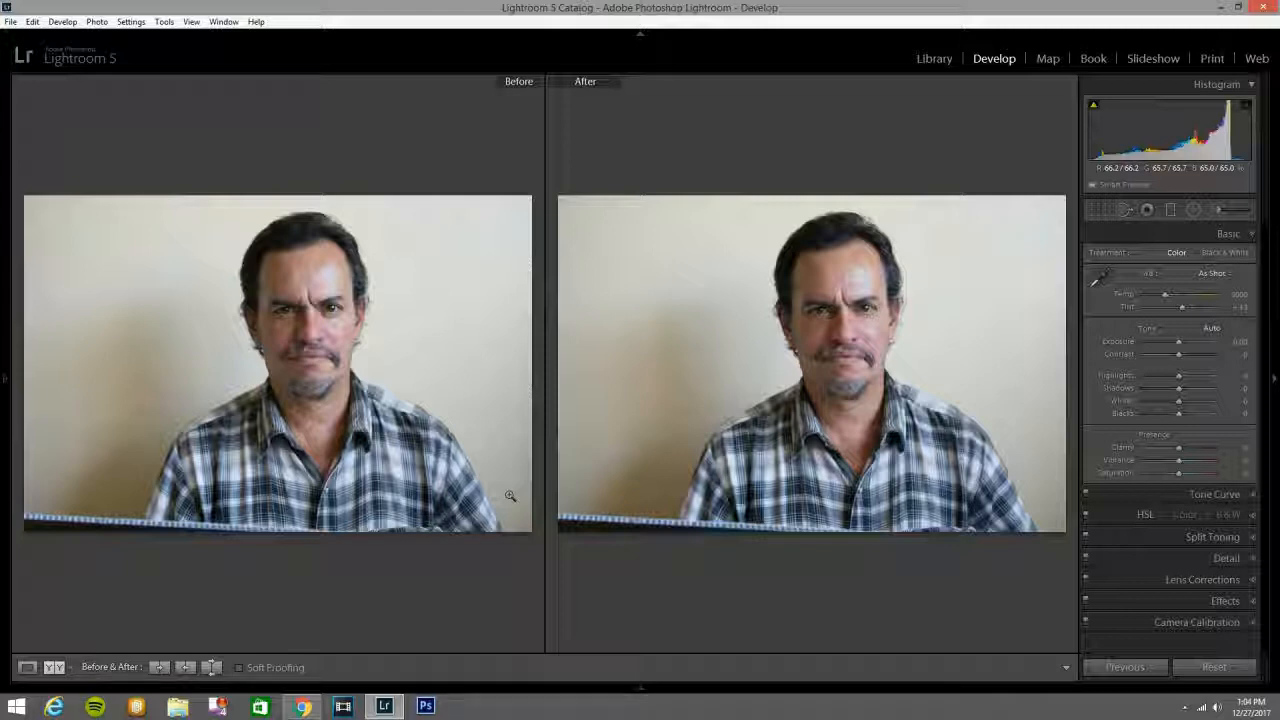
key("shift")
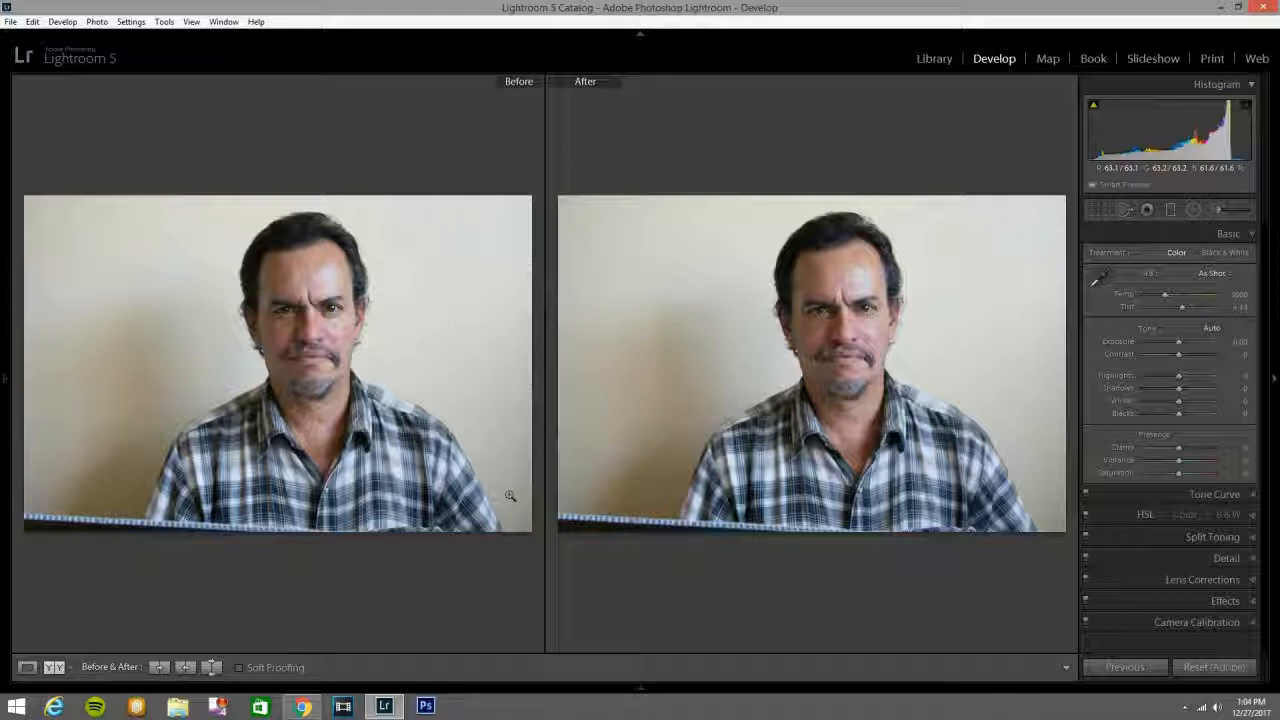